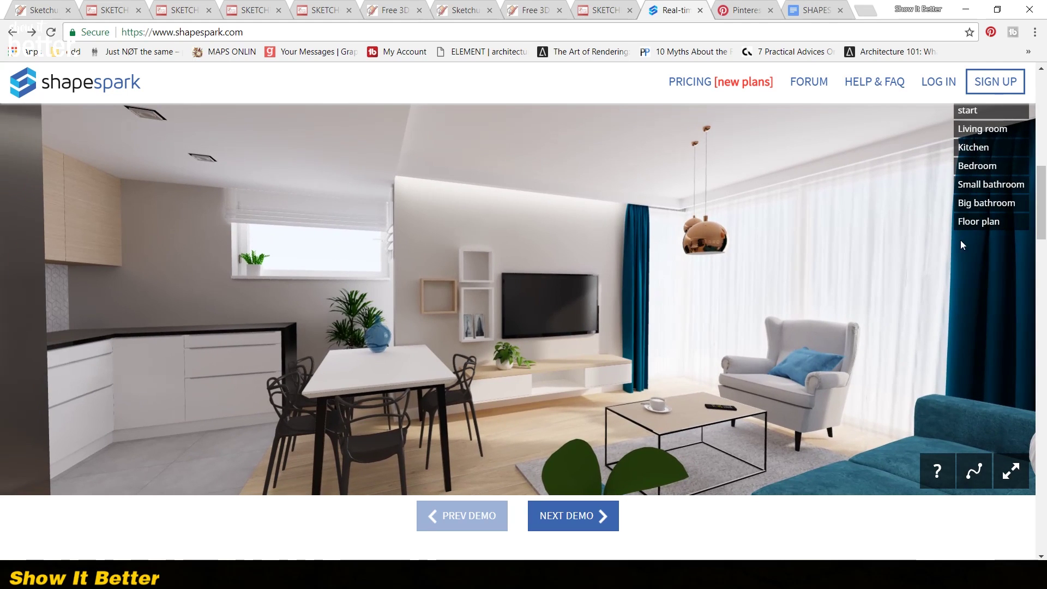
# Switch the apartment demo to the Floor plan view and zoom in on the kitchen.
pyautogui.click(1010, 222)
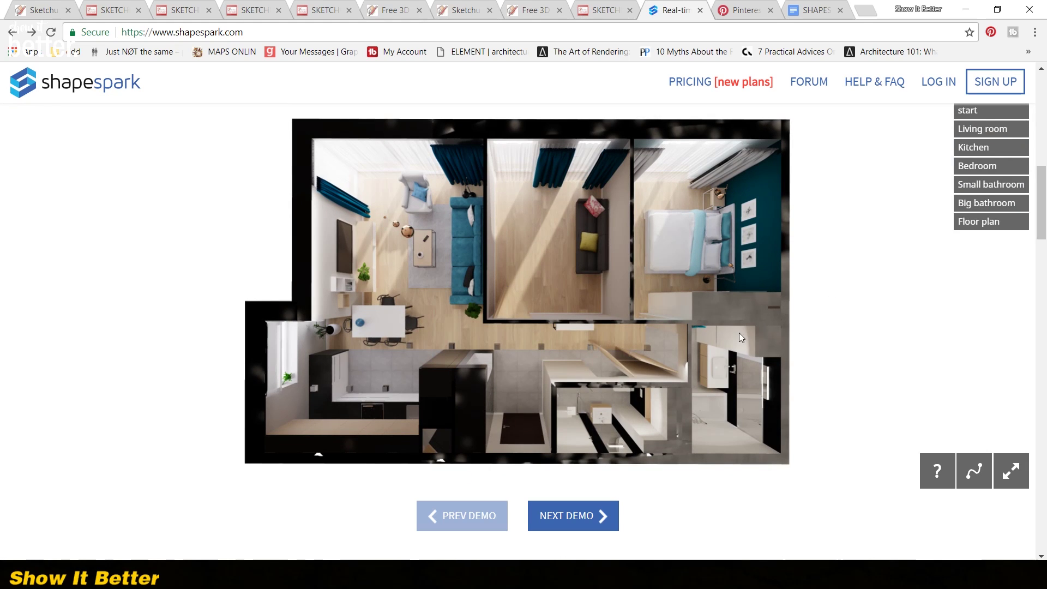
pyautogui.scroll(5, 578, 353)
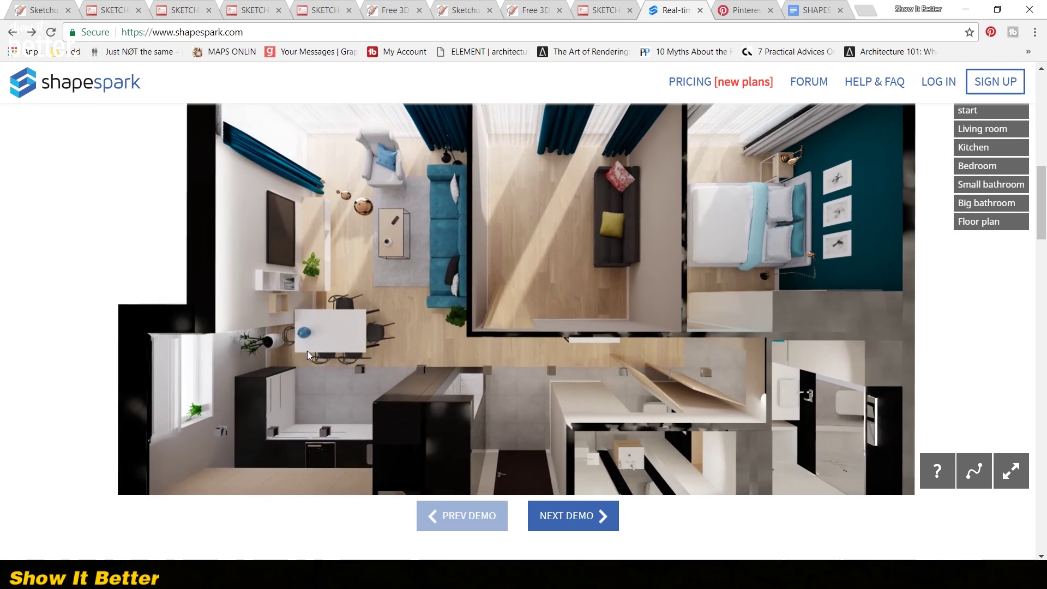
pyautogui.scroll(5, 395, 348)
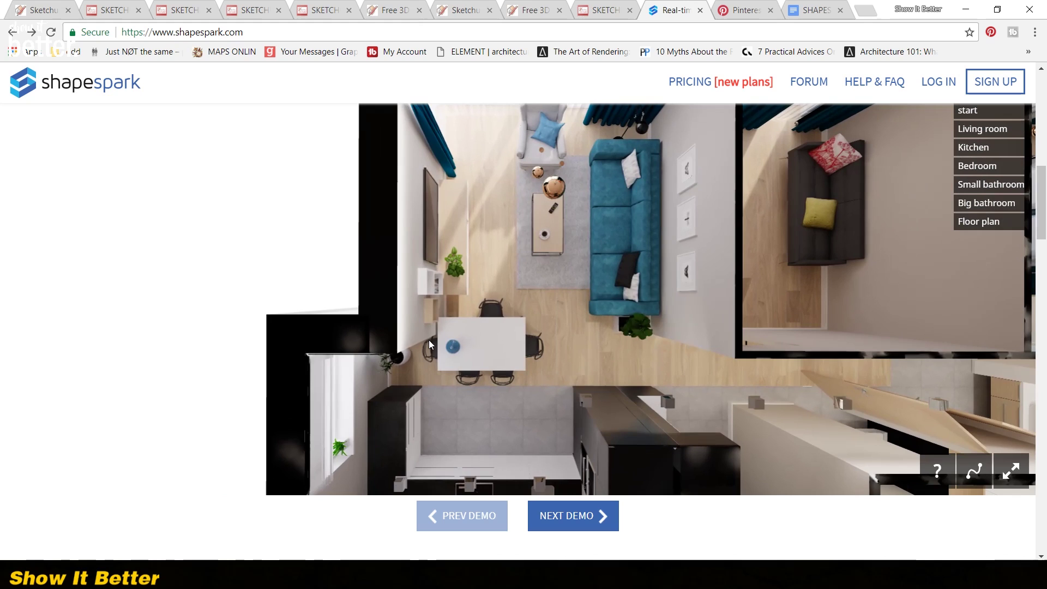
pyautogui.scroll(3, 495, 309)
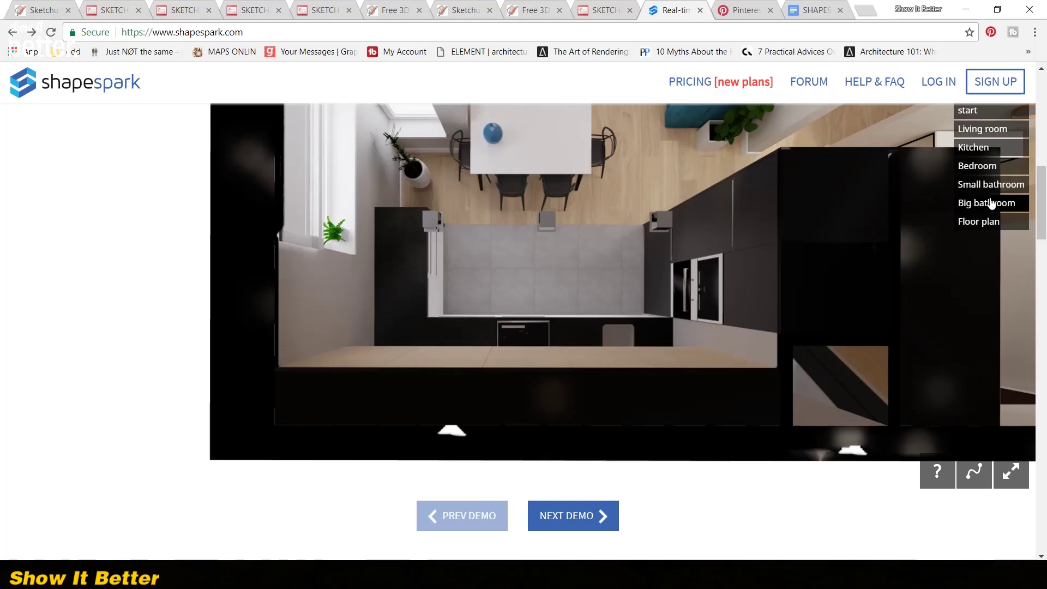
# Tour the demo's Big bathroom and Bedroom views, ending on the Kitchen view.
pyautogui.click(992, 203)
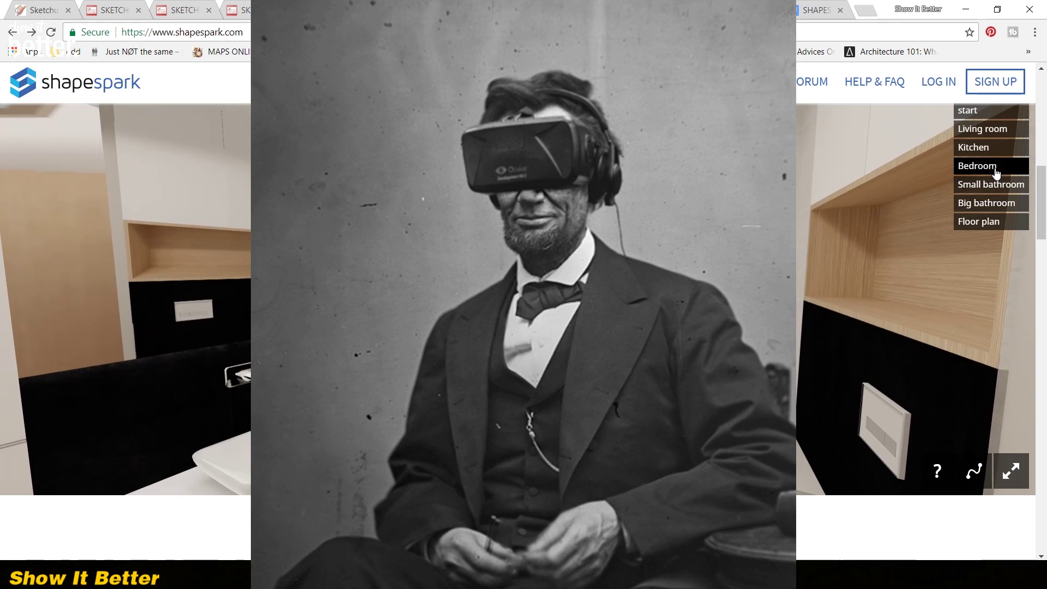
pyautogui.click(994, 166)
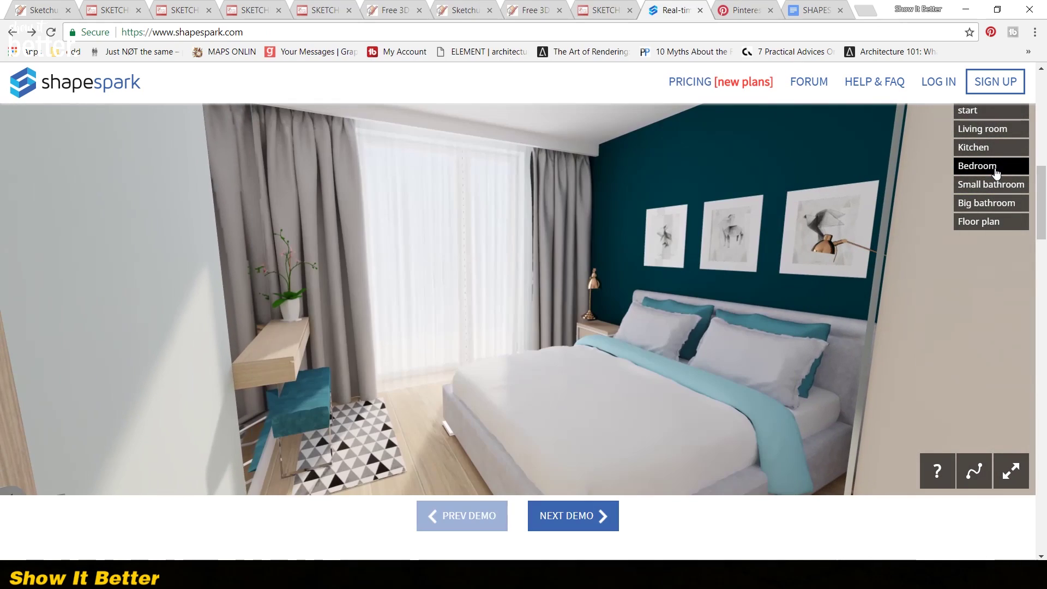
pyautogui.click(991, 153)
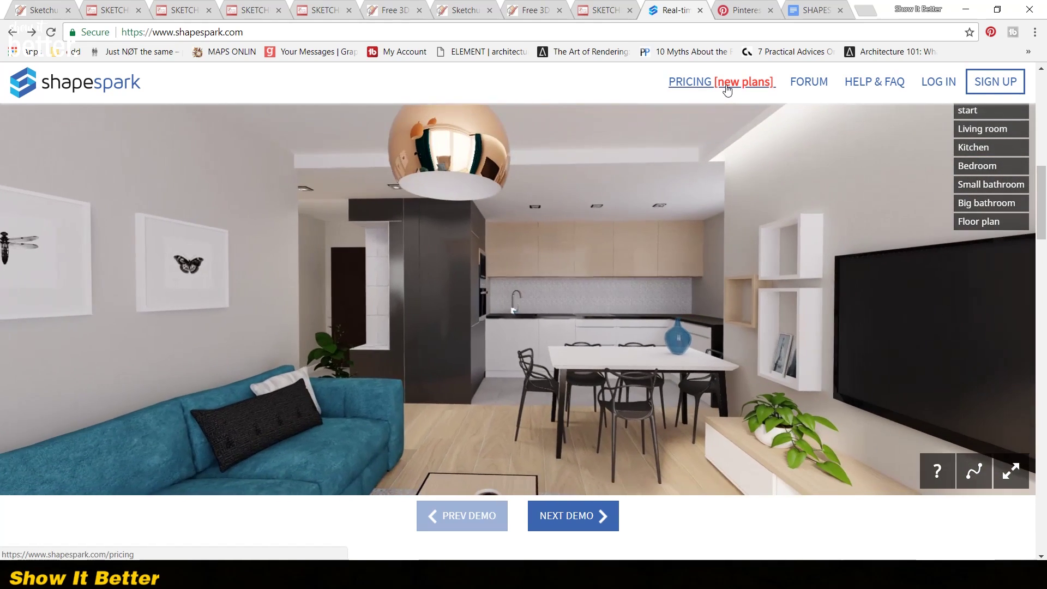
# Review the Shapespark pricing page's $19, $49 and $99 monthly plans.
pyautogui.click(726, 87)
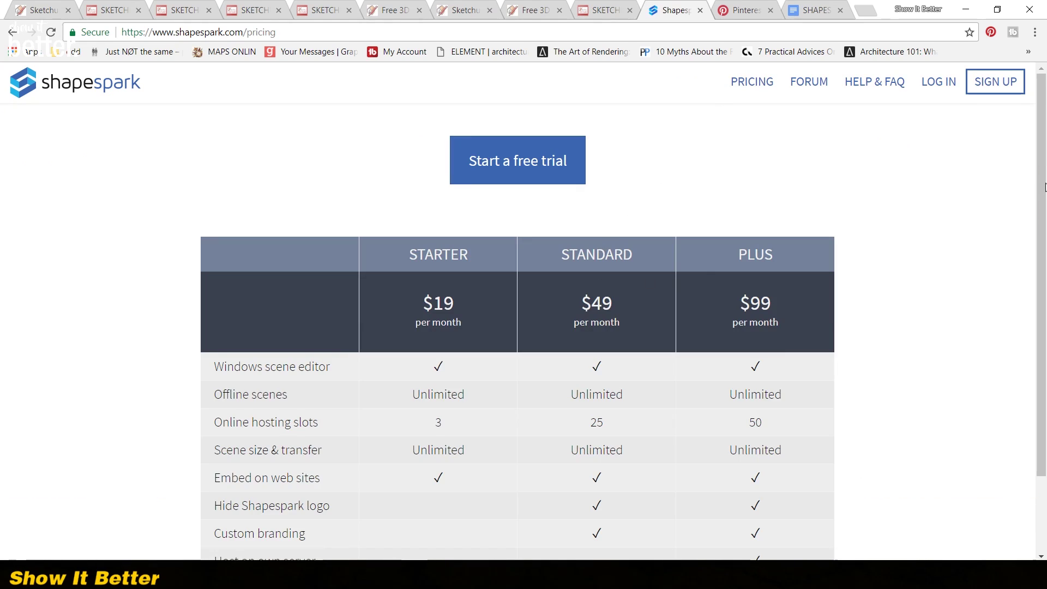
pyautogui.moveTo(1044, 187)
pyautogui.mouseDown()
pyautogui.moveTo(1036, 250)
pyautogui.moveTo(1036, 175)
pyautogui.mouseUp()
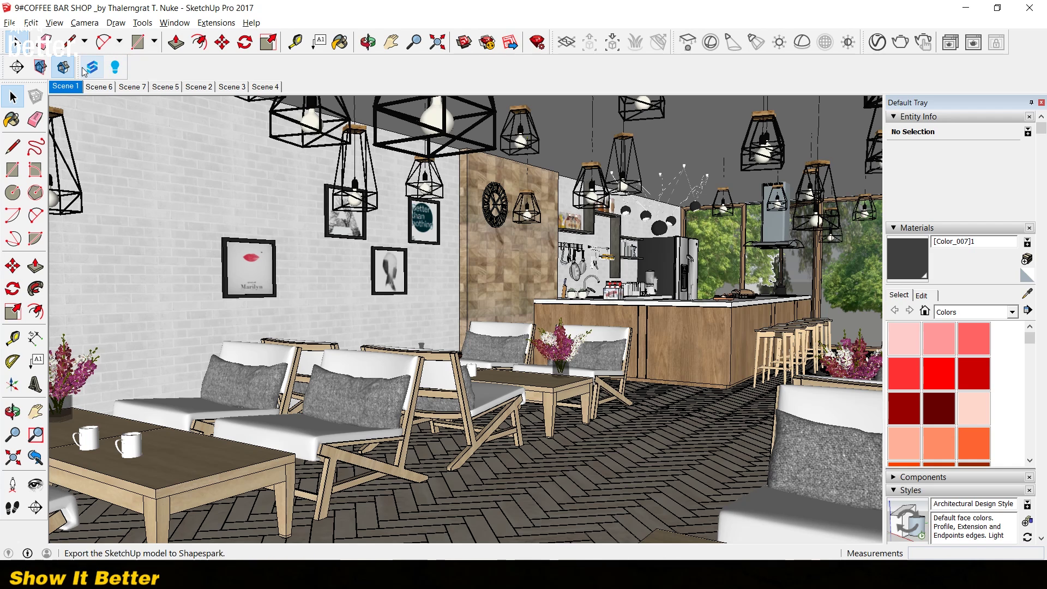
# Float the Shapespark toolbar and begin exporting, renaming the new scene to coffee.
pyautogui.moveTo(82, 67); pyautogui.dragTo(136, 169)
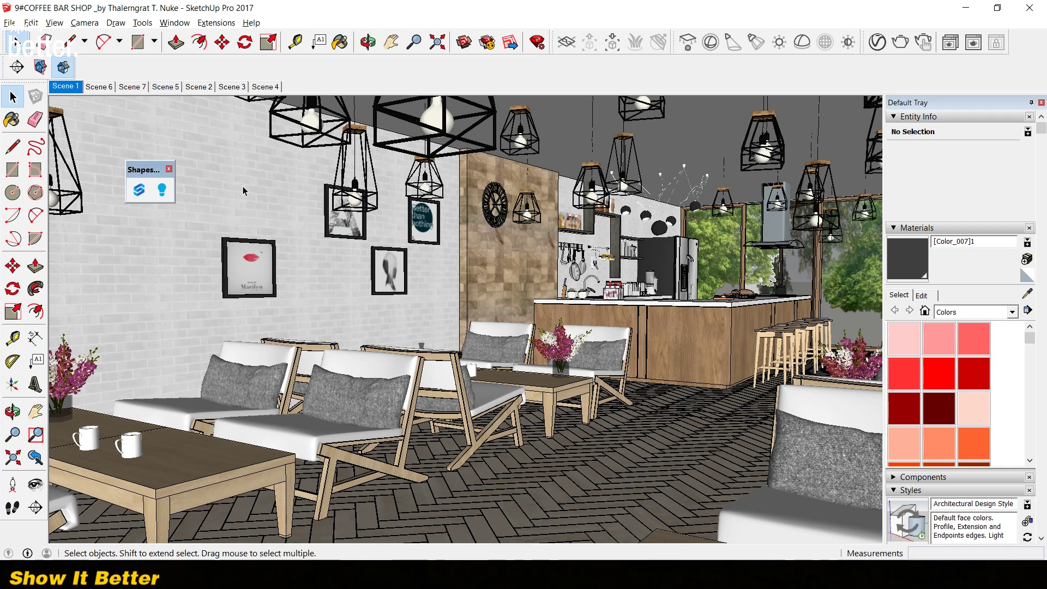
pyautogui.click(140, 189)
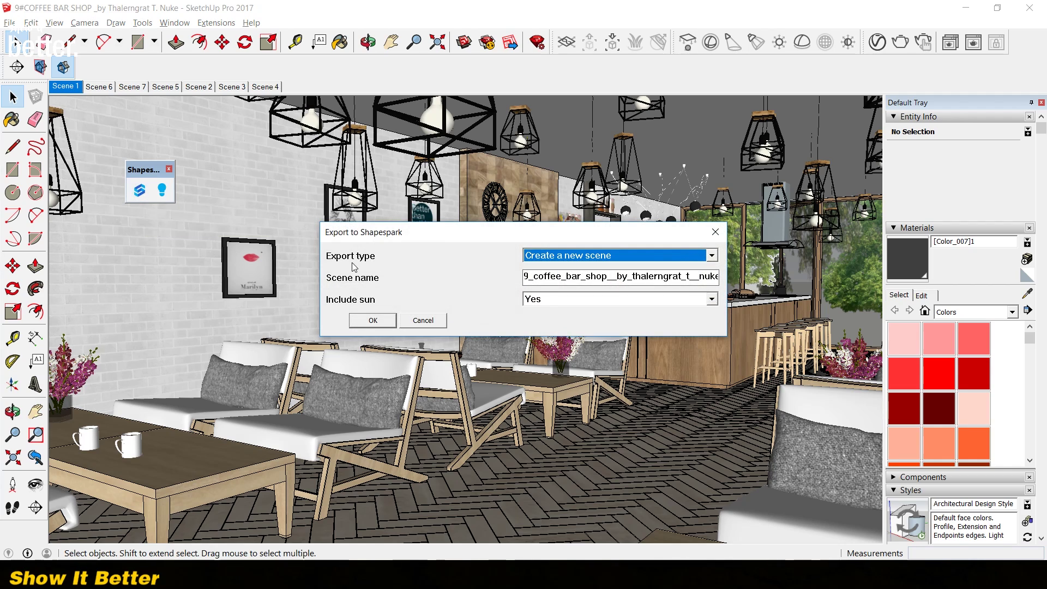
pyautogui.click(535, 277)
pyautogui.doubleClick(539, 280)
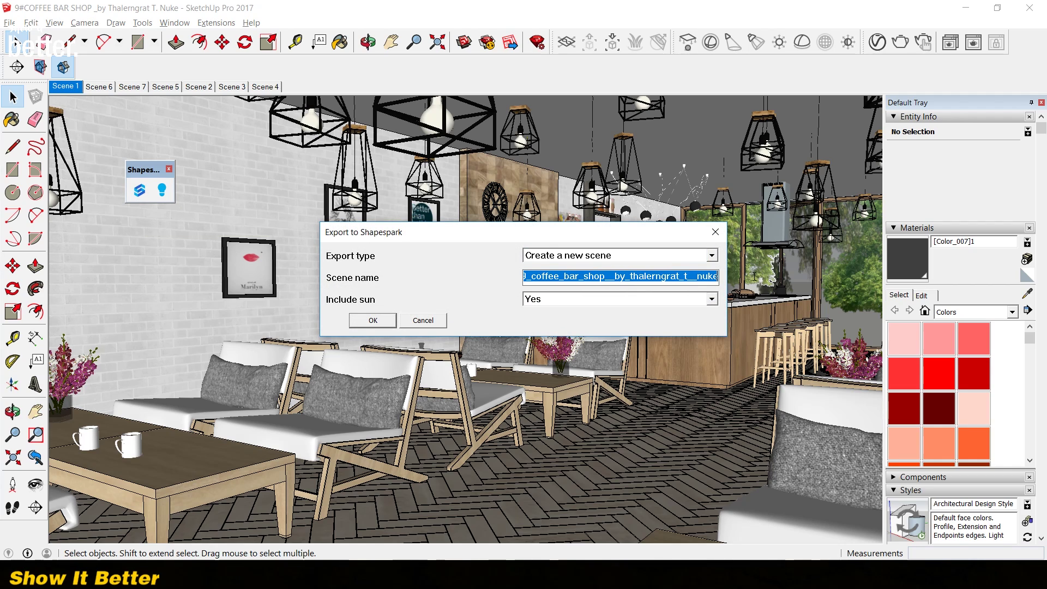
pyautogui.write('coffee')
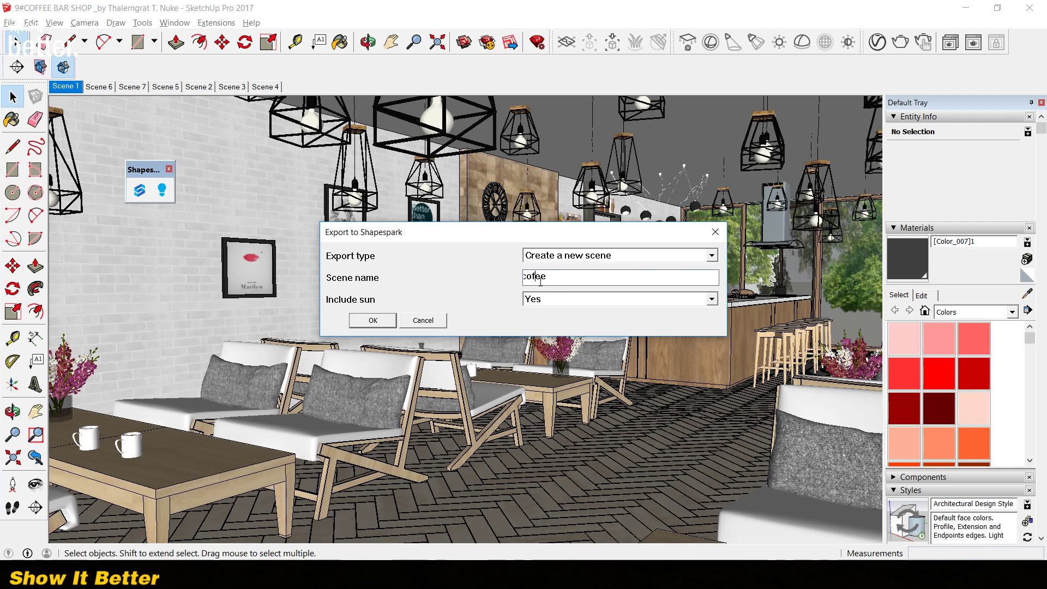
pyautogui.write('f')
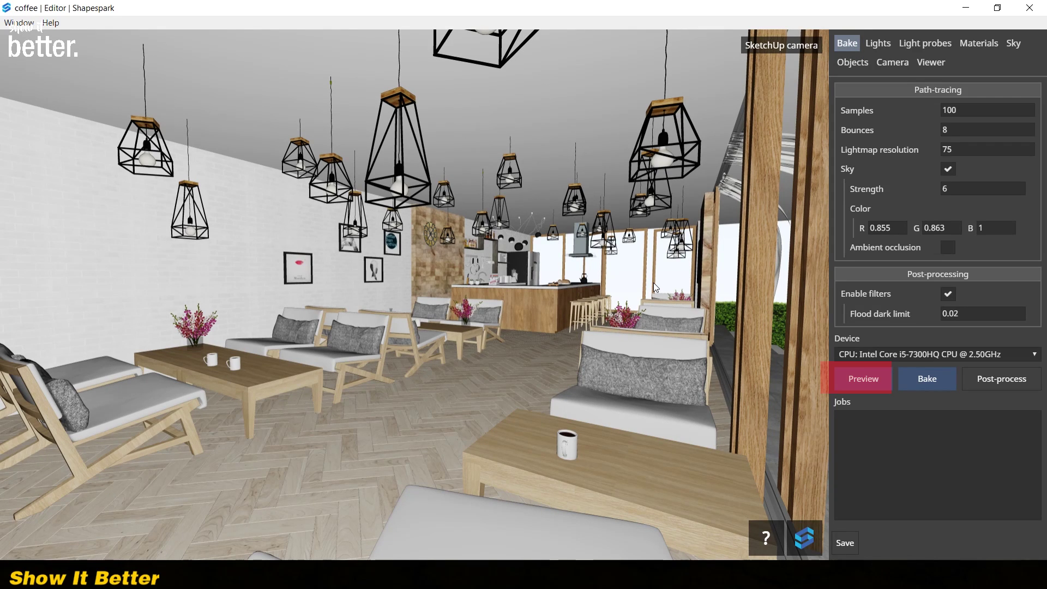
pyautogui.moveTo(653, 282); pyautogui.dragTo(436, 336)
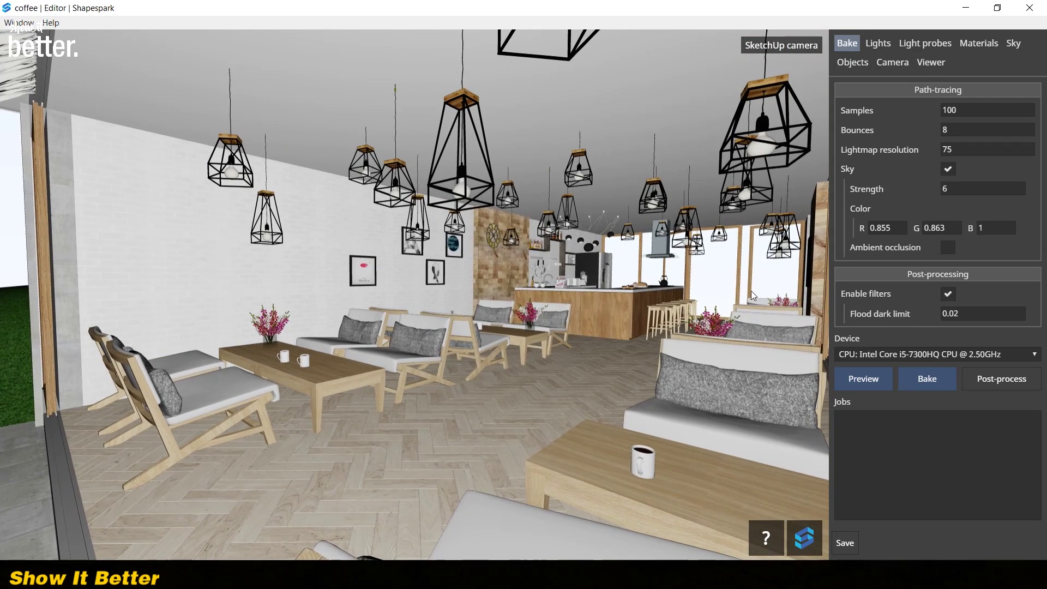
pyautogui.click(864, 378)
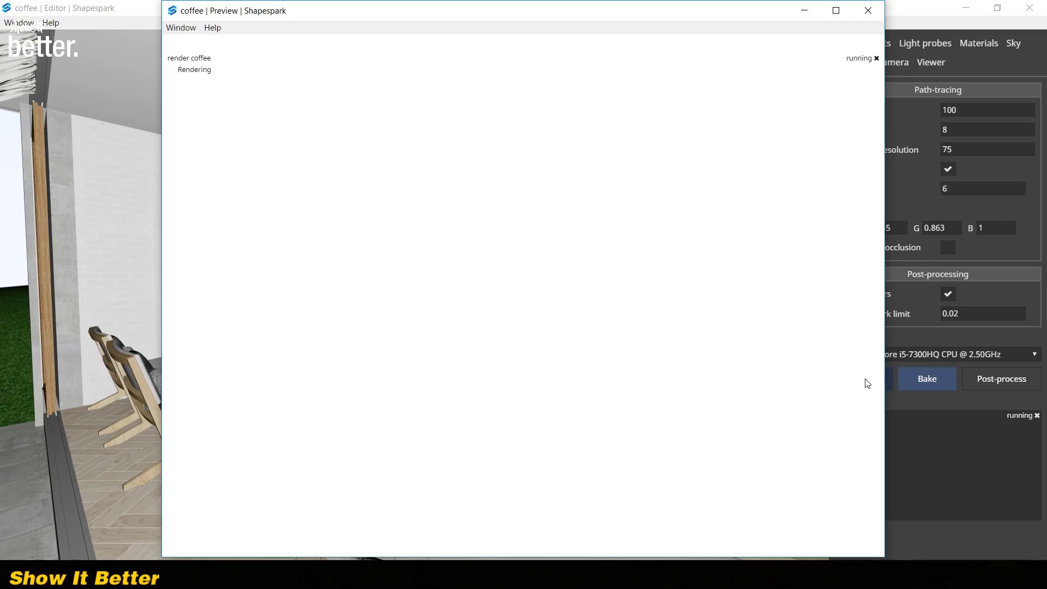
pyautogui.moveTo(774, 10); pyautogui.dragTo(659, 16)
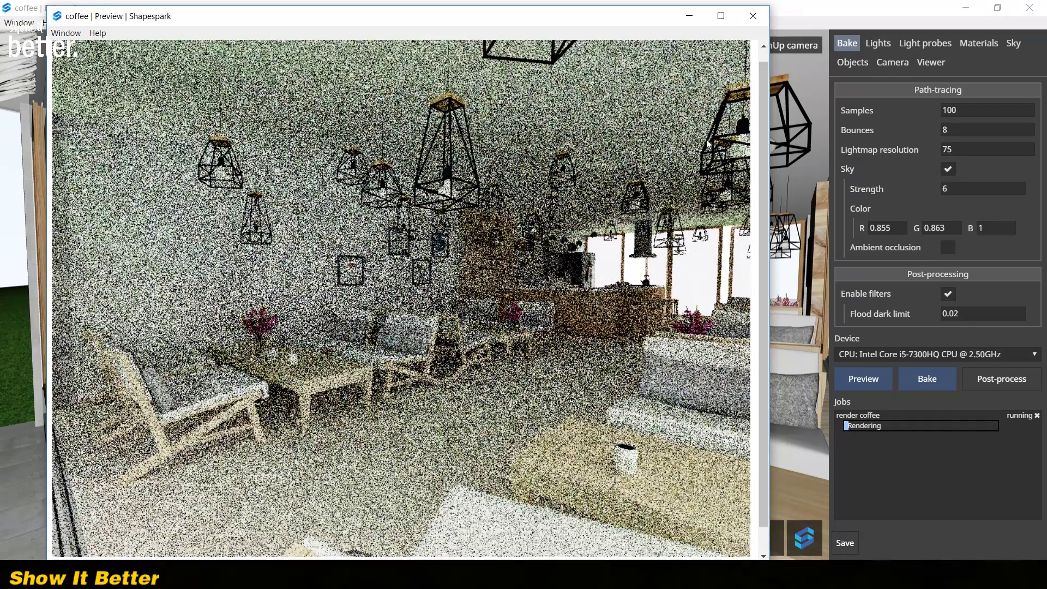
pyautogui.click(753, 16)
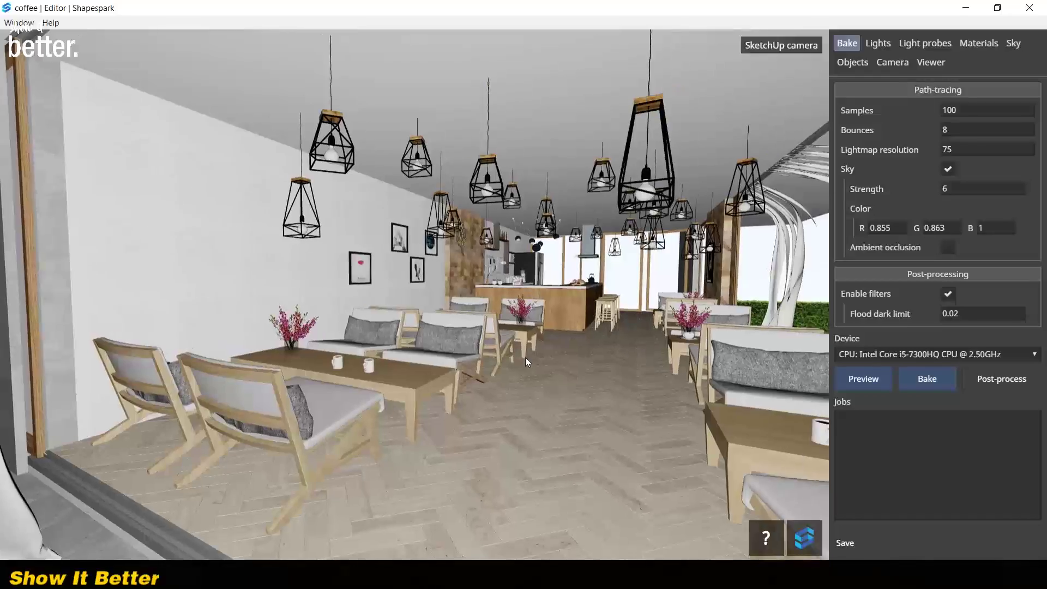
# Add a point light from the Lights tab and position it at X 3, Y 5.
pyautogui.click(878, 43)
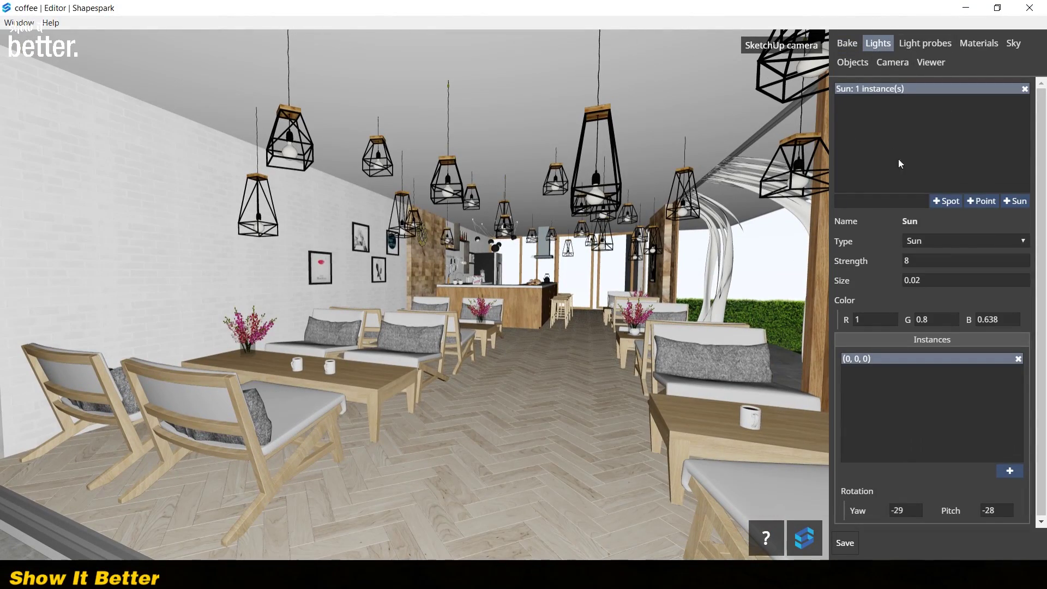
pyautogui.click(976, 200)
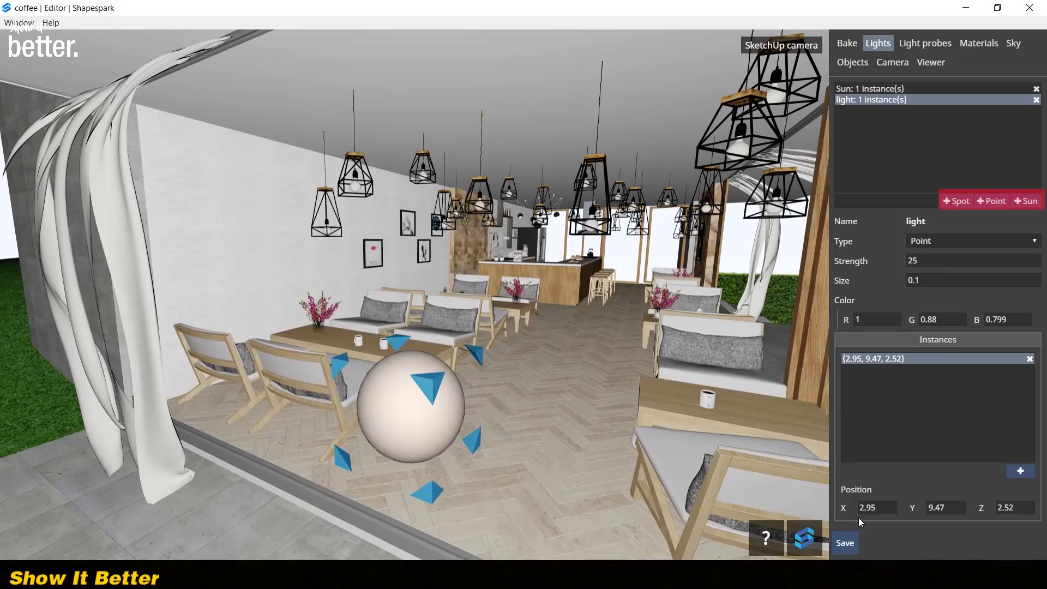
pyautogui.doubleClick(873, 507)
pyautogui.write('3')
pyautogui.doubleClick(960, 509)
pyautogui.write('9.31')
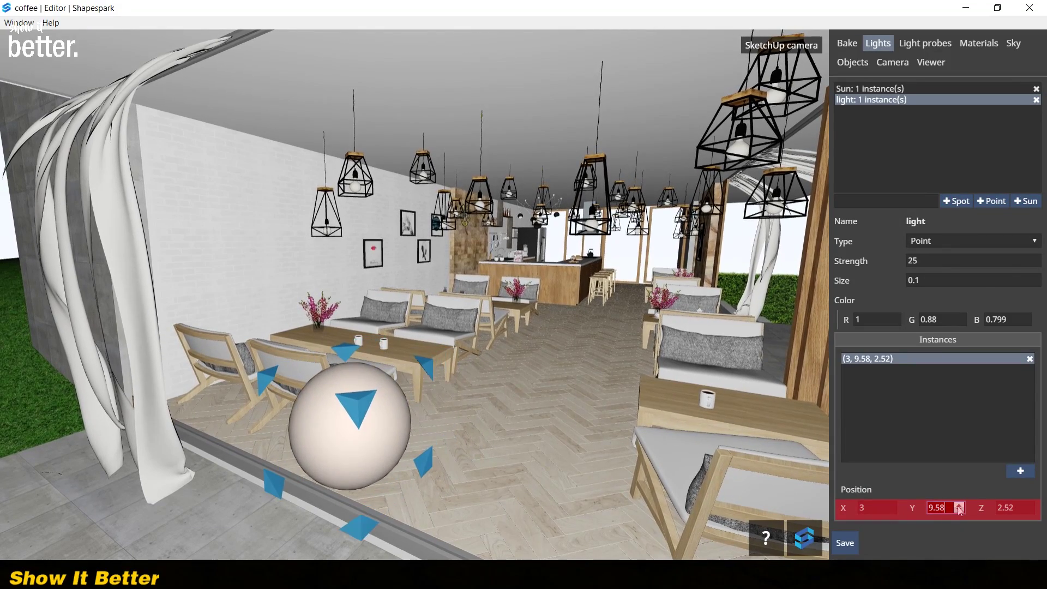
pyautogui.click(959, 512)
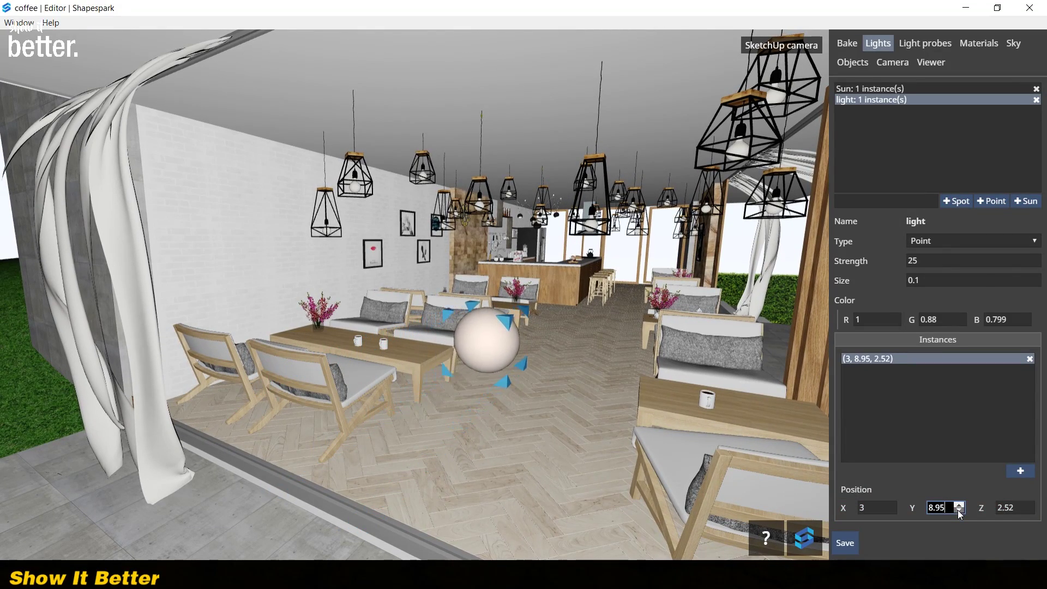
pyautogui.doubleClick(927, 507)
pyautogui.write('5')
pyautogui.press('Tab')
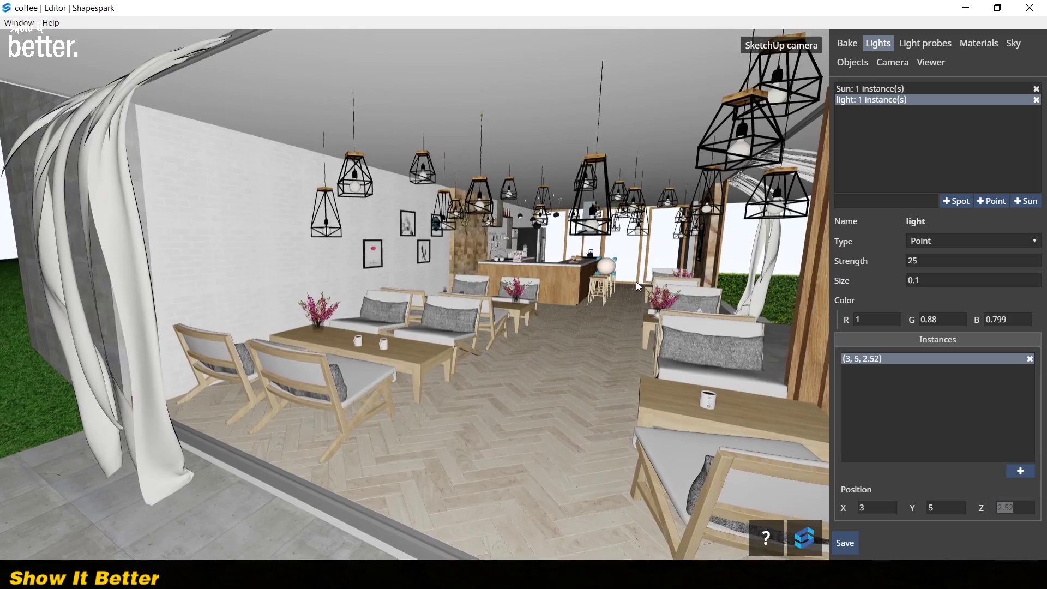
pyautogui.click(636, 281)
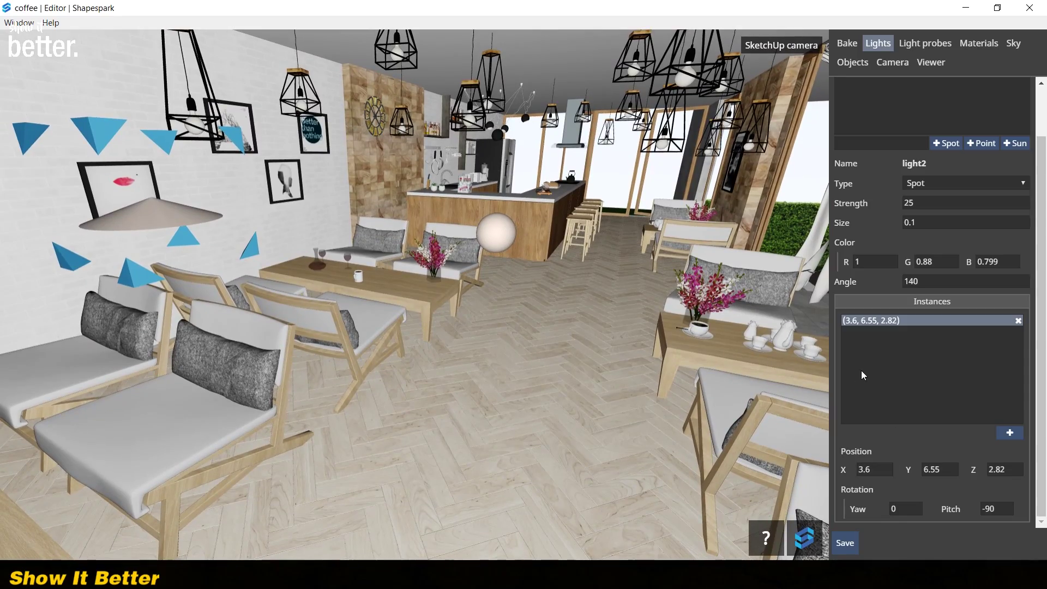
# Add a light probe and lower its Y position to 4, placing it at (2.96, 4, 2.9).
pyautogui.click(925, 43)
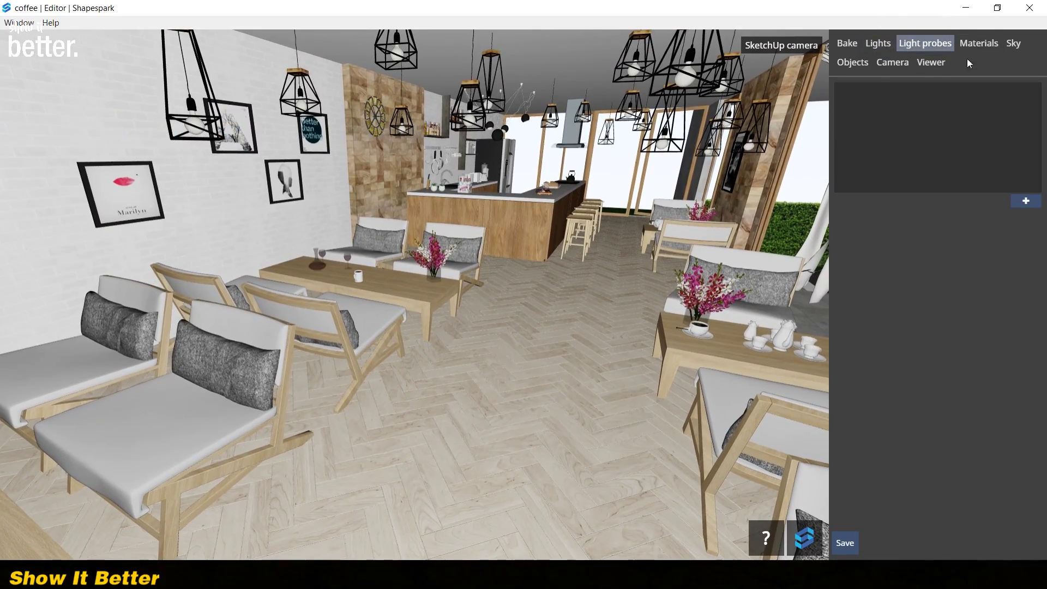
pyautogui.click(1024, 201)
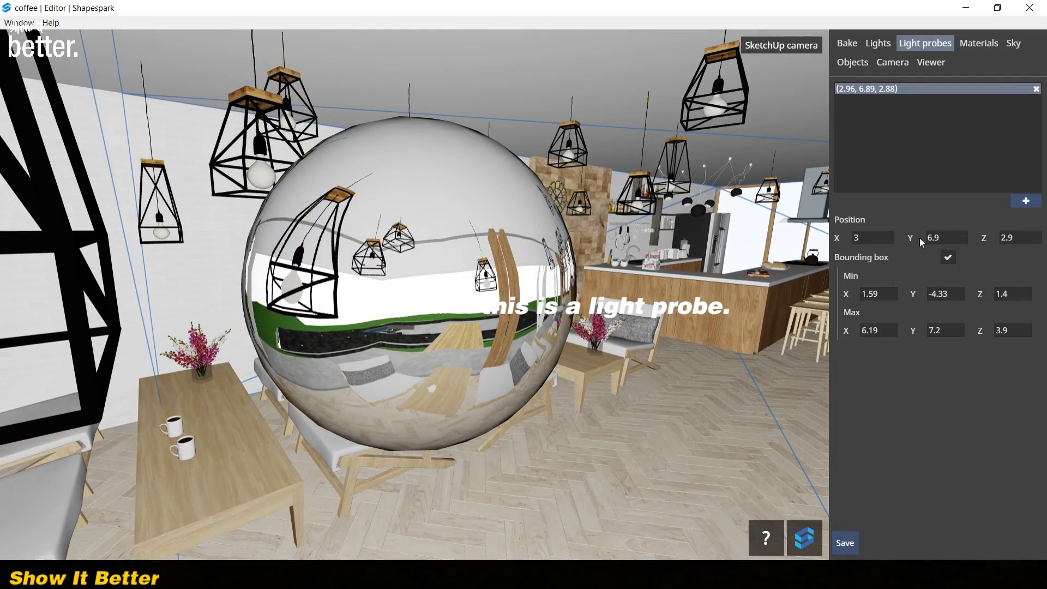
pyautogui.scroll(-14, 963, 239)
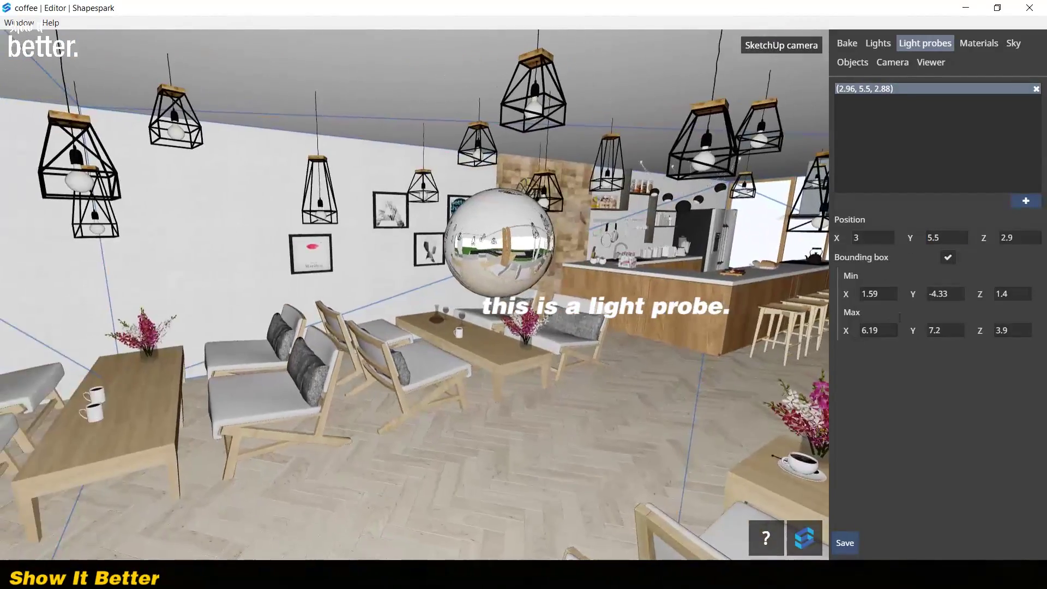
pyautogui.click(944, 238)
pyautogui.scroll(-4, 953, 240)
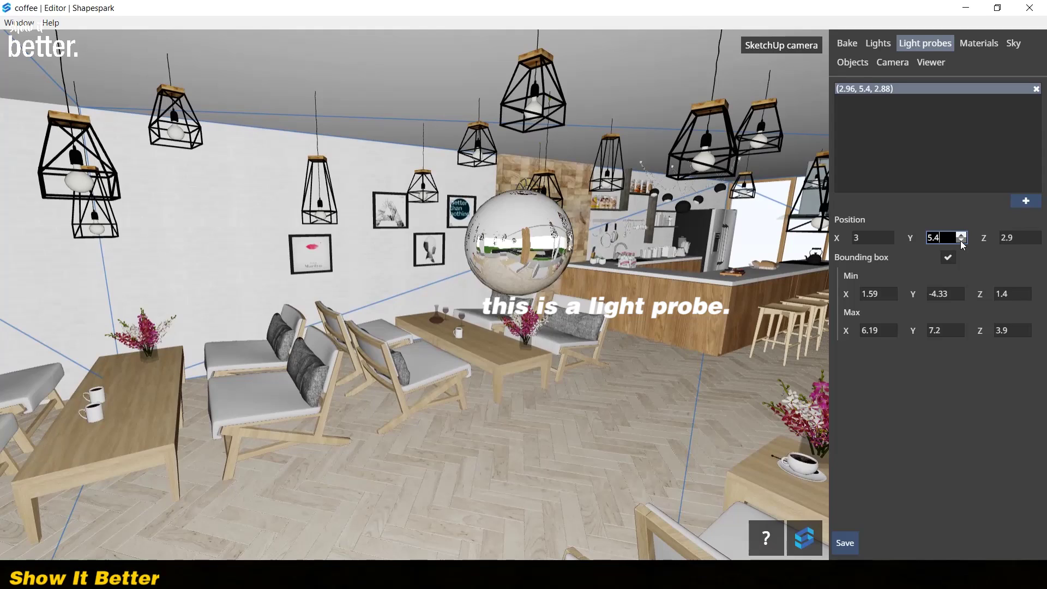
pyautogui.scroll(-11, 951, 238)
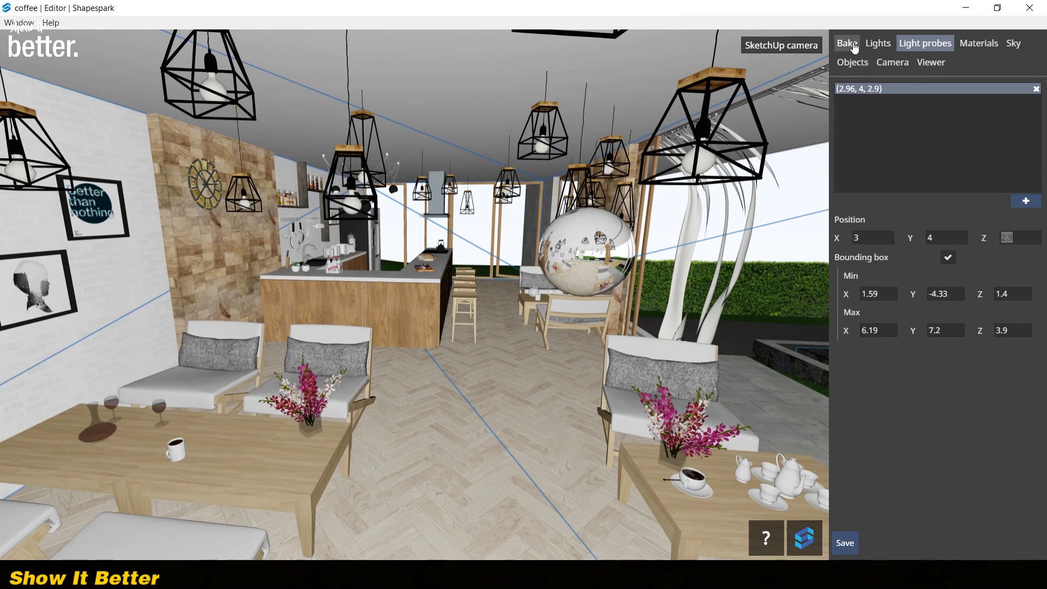
pyautogui.click(853, 47)
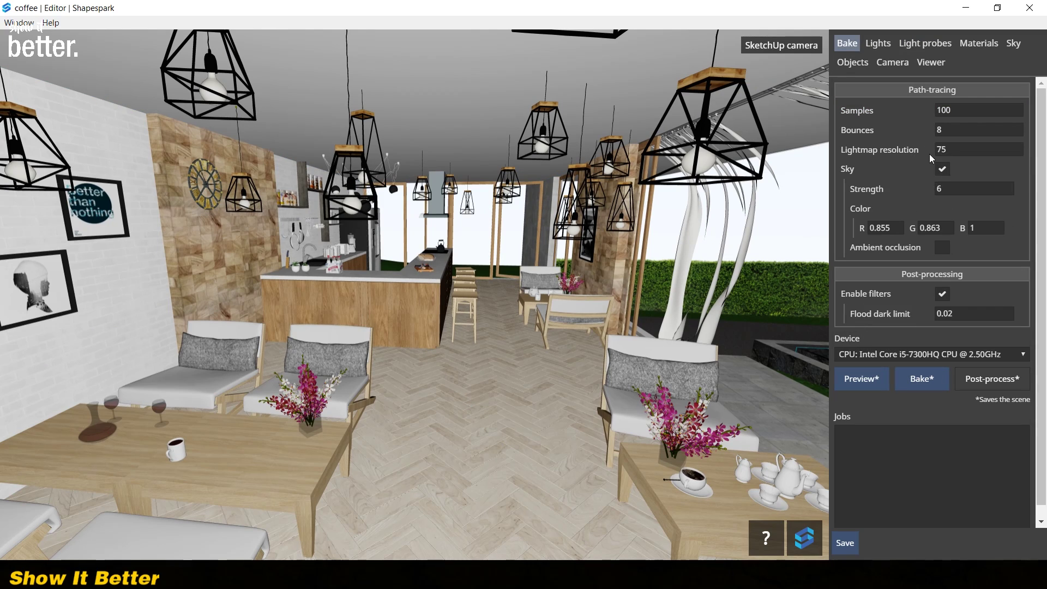
# Raise the bake's path-tracing samples from 100 to 800.
pyautogui.click(959, 113)
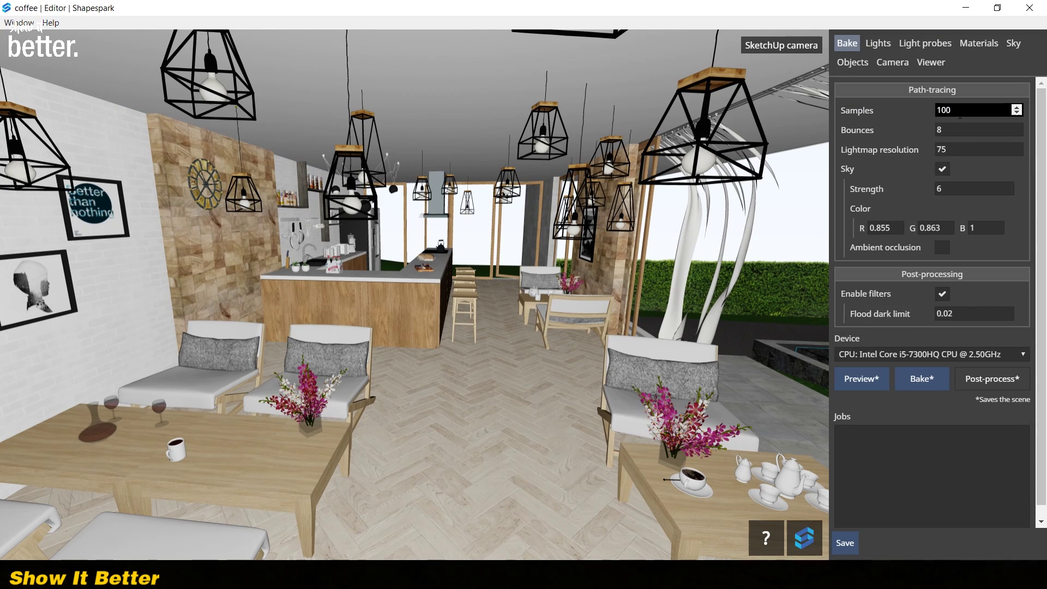
pyautogui.doubleClick(960, 112)
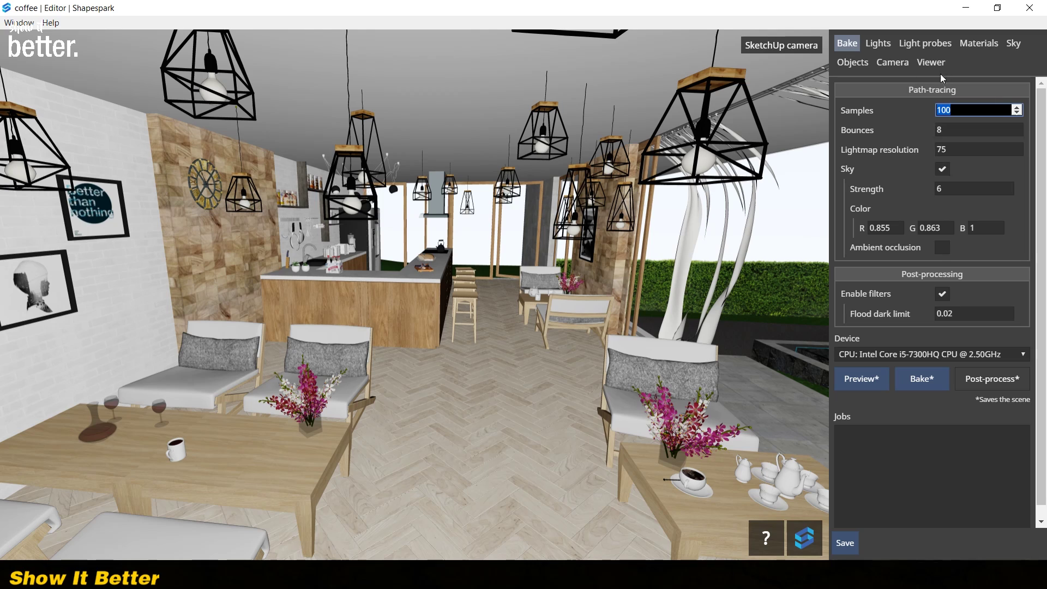
pyautogui.press('End')
pyautogui.doubleClick(932, 110)
pyautogui.write('800')
pyautogui.press('Tab')
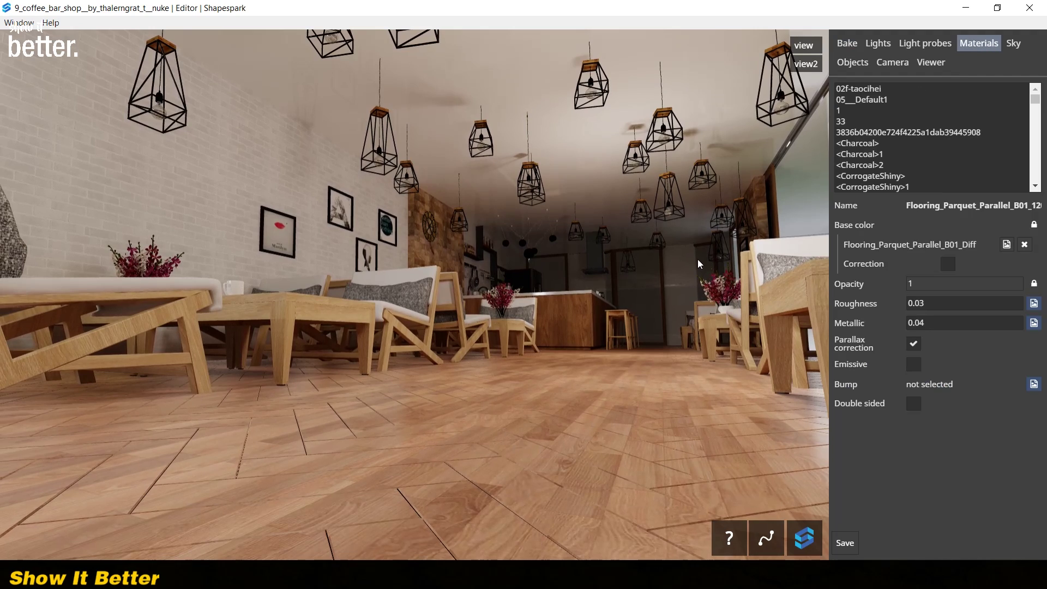
# Set the parquet floor material's roughness to 0 and look around at its reflections.
pyautogui.click(493, 459)
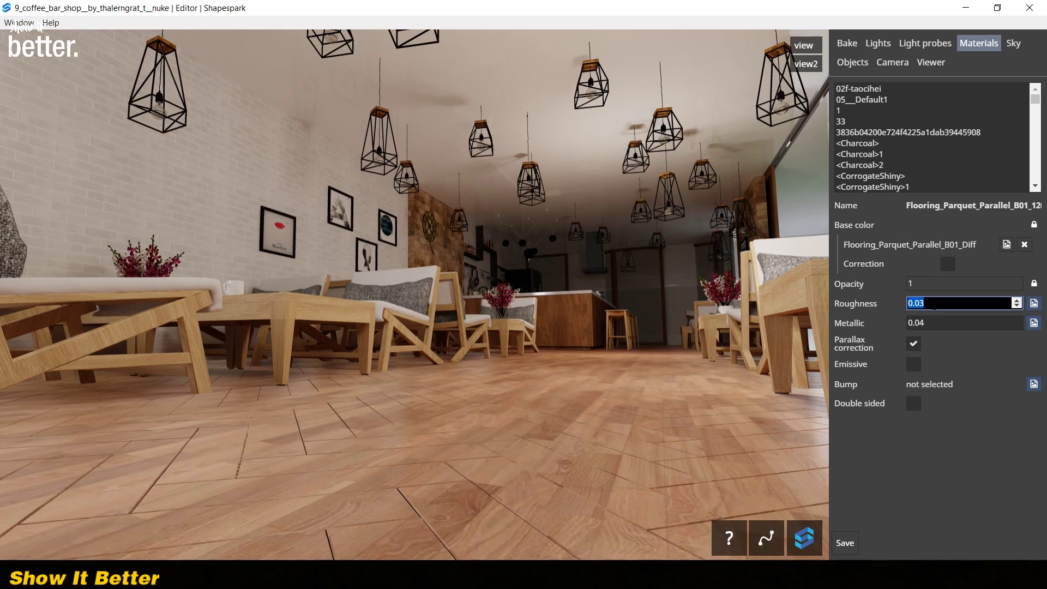
pyautogui.write('0')
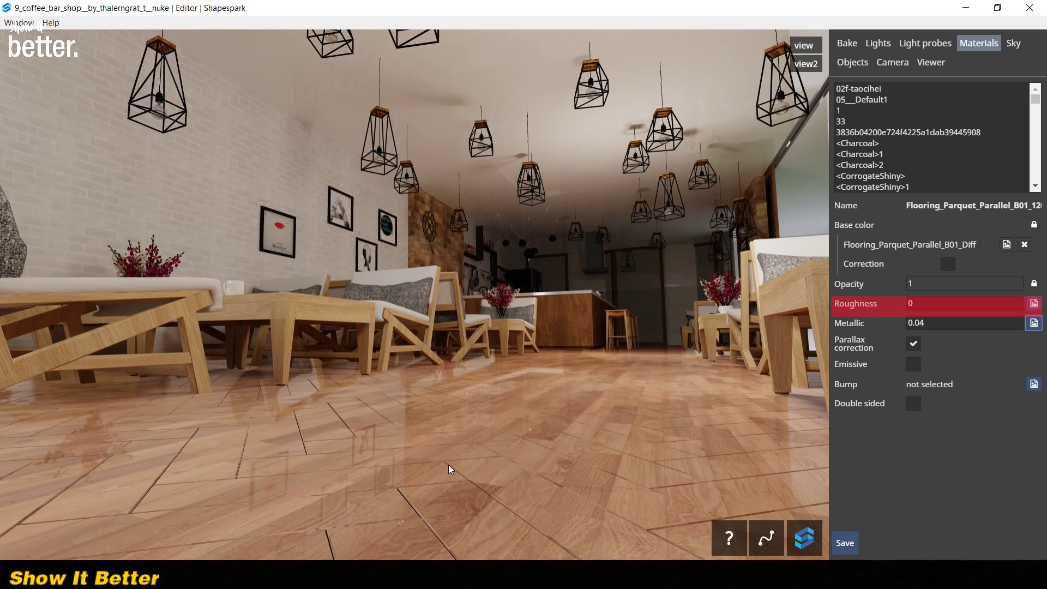
pyautogui.moveTo(448, 464); pyautogui.dragTo(505, 441)
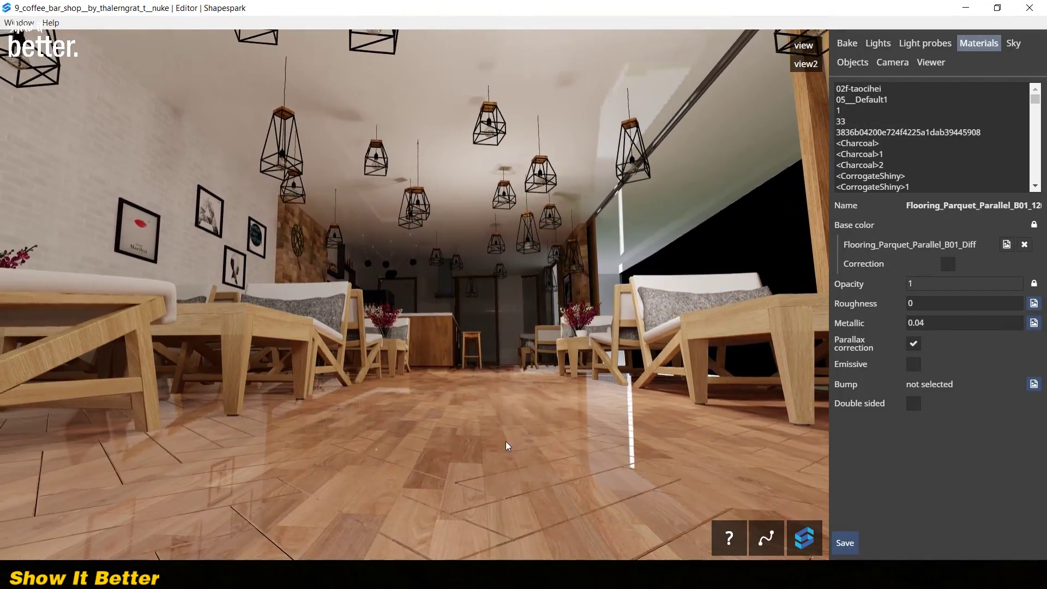
pyautogui.press('Up')
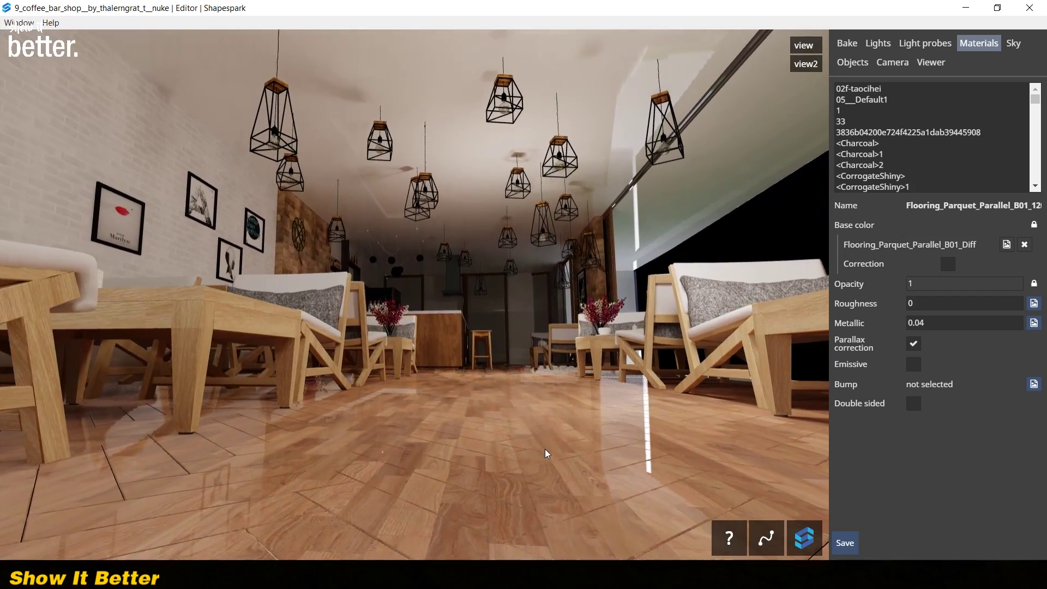
# Make the counter bottle material metallic and the pendant bulb material emissive at strength 200.
pyautogui.click(969, 304)
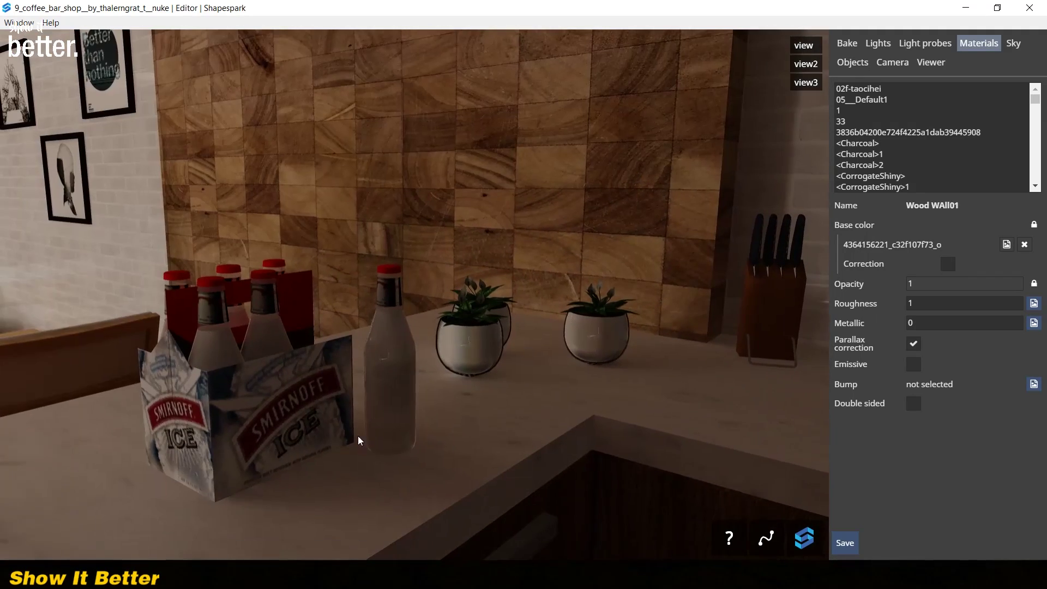
pyautogui.click(367, 393)
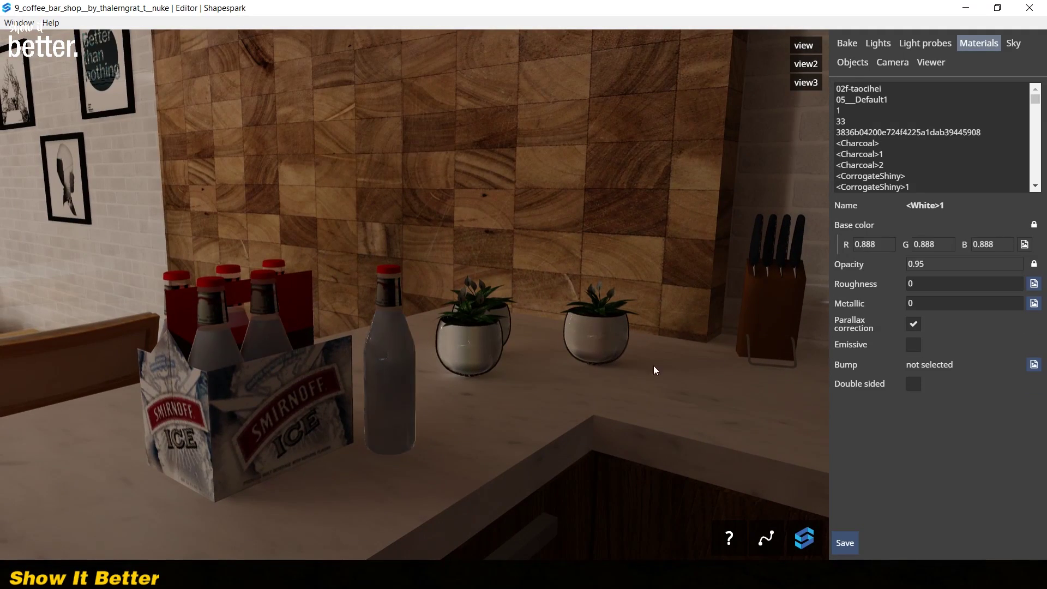
pyautogui.write('11')
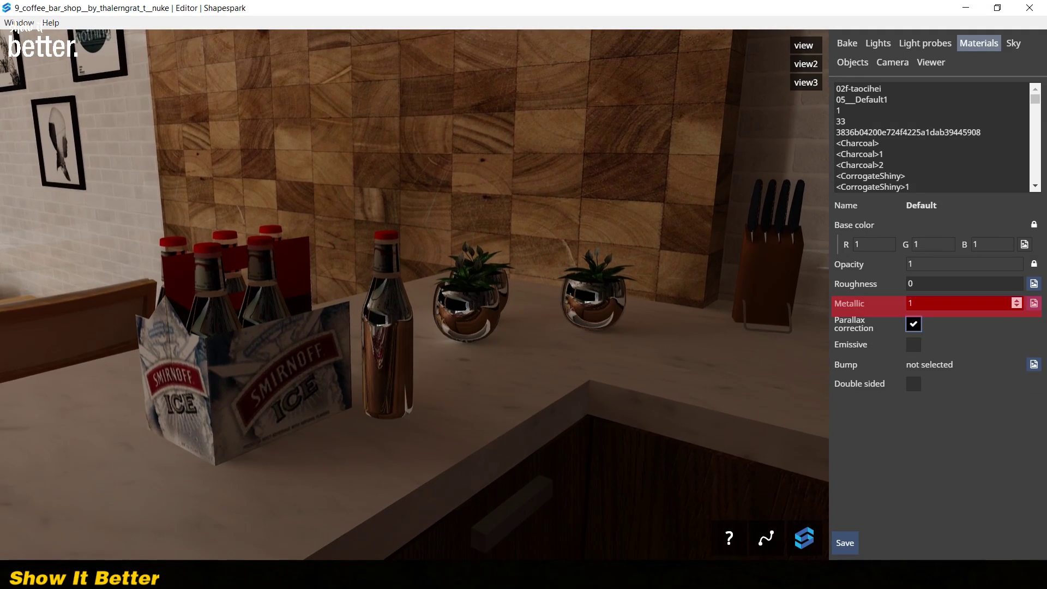
pyautogui.click(915, 305)
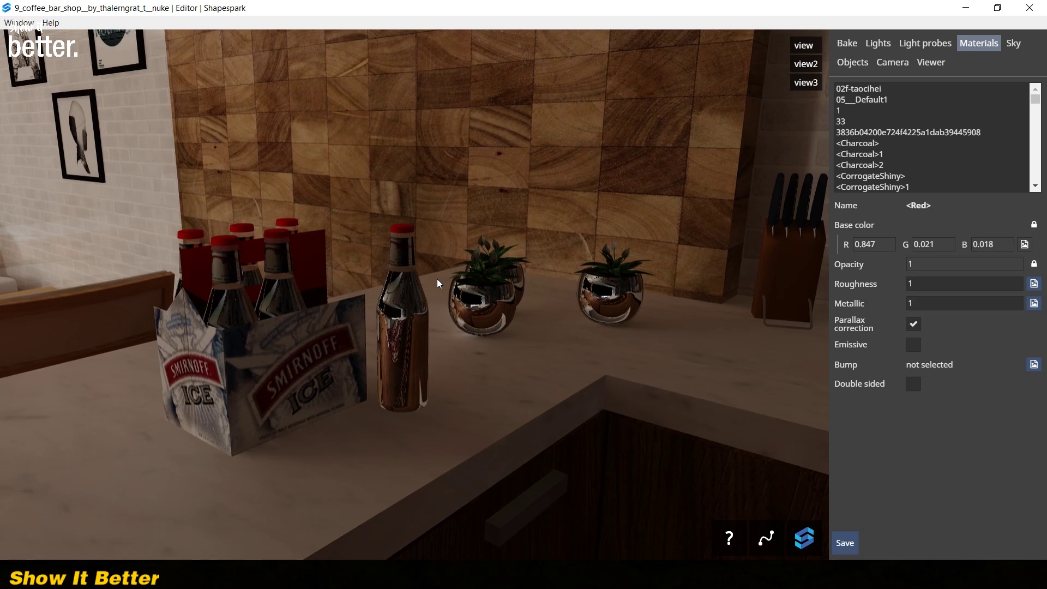
pyautogui.moveTo(437, 279); pyautogui.dragTo(454, 284)
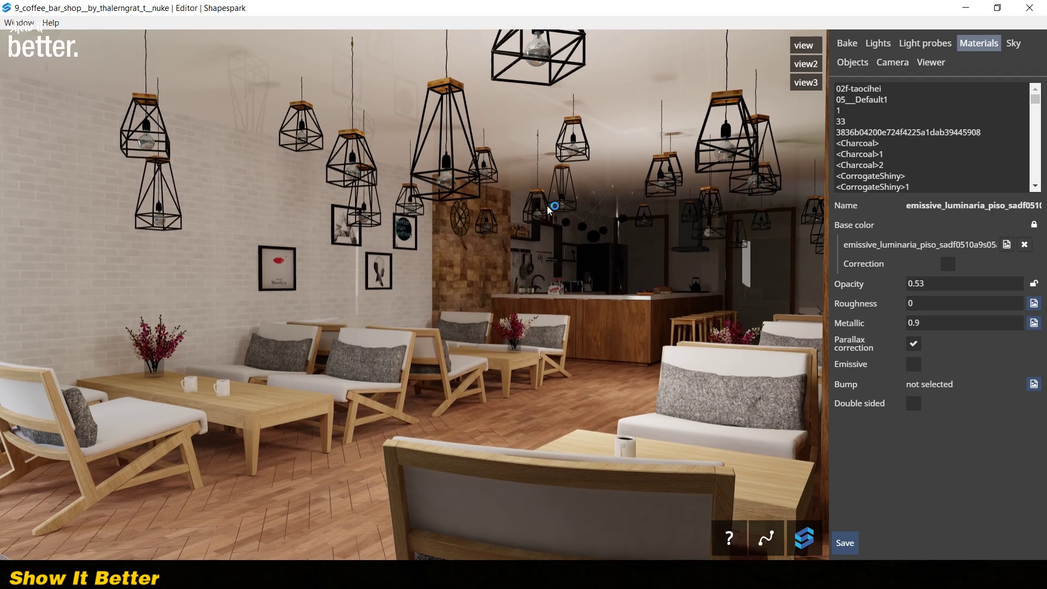
pyautogui.click(914, 364)
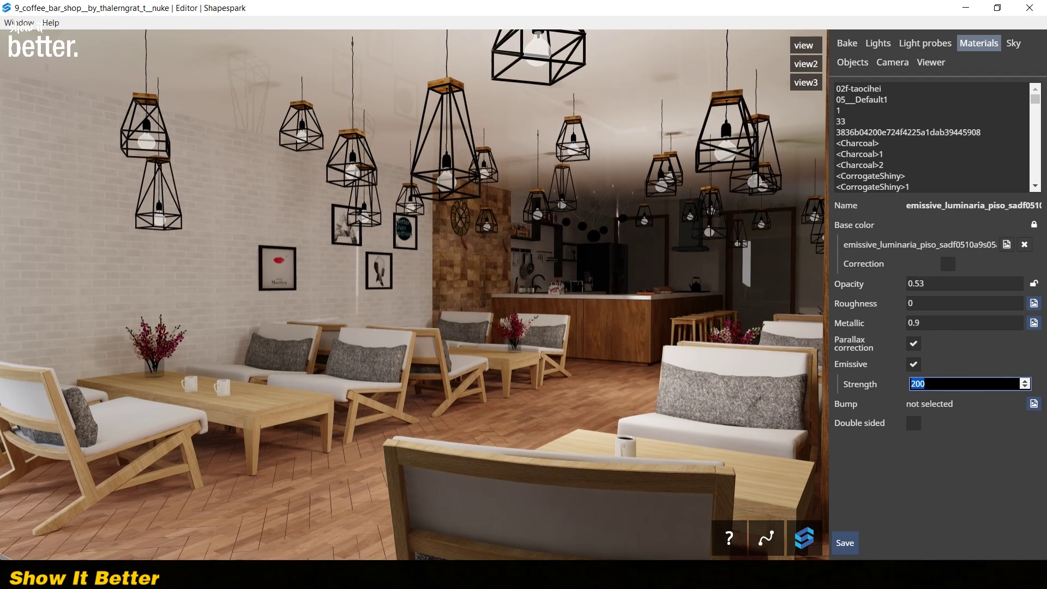
pyautogui.press('Tab')
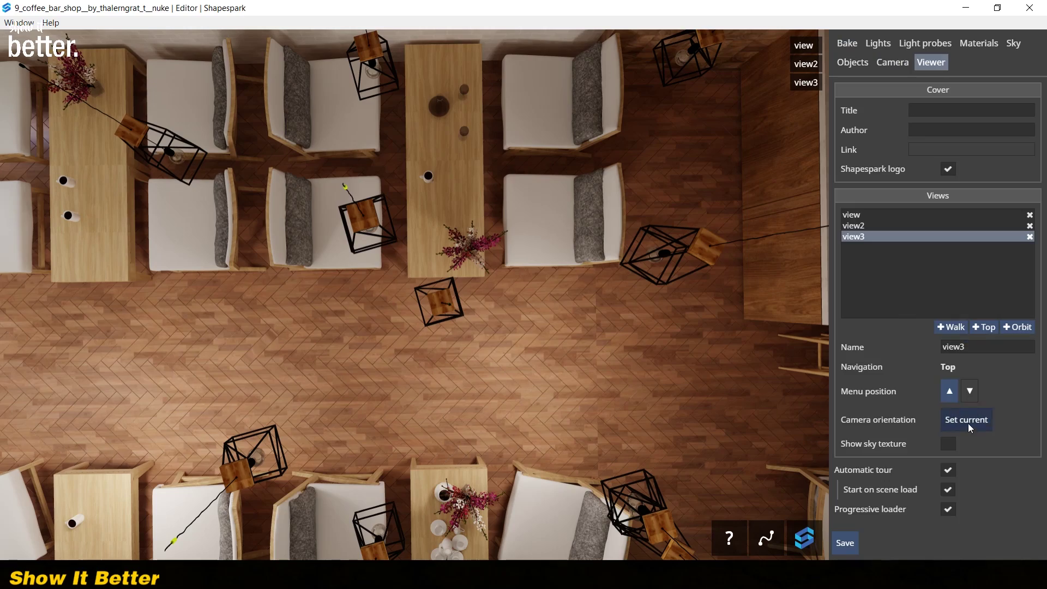
# Add a new top-down saved view, view3, alongside view and view2.
pyautogui.click(862, 215)
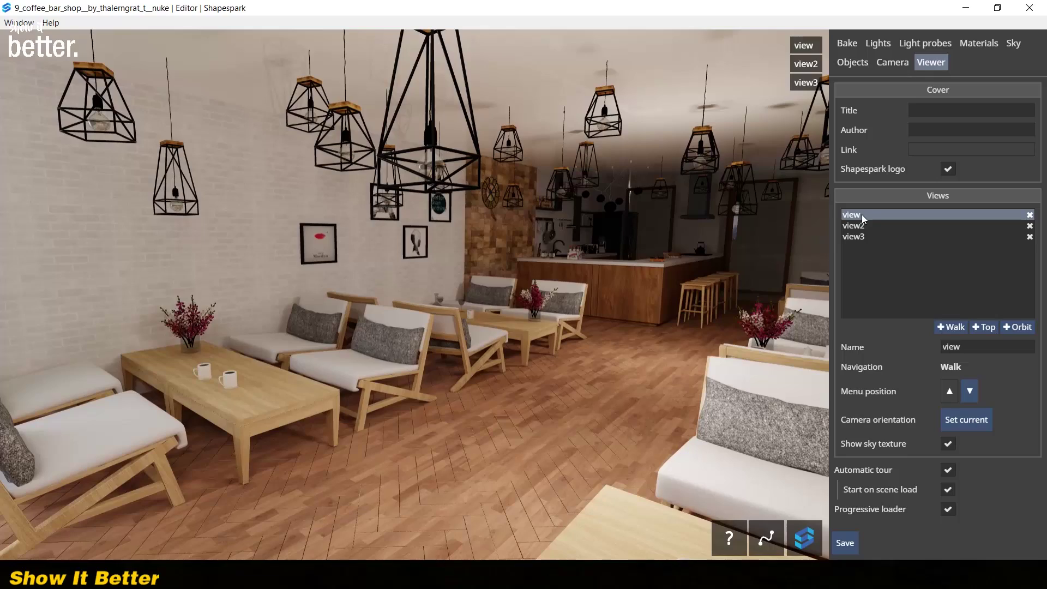
pyautogui.moveTo(321, 575)
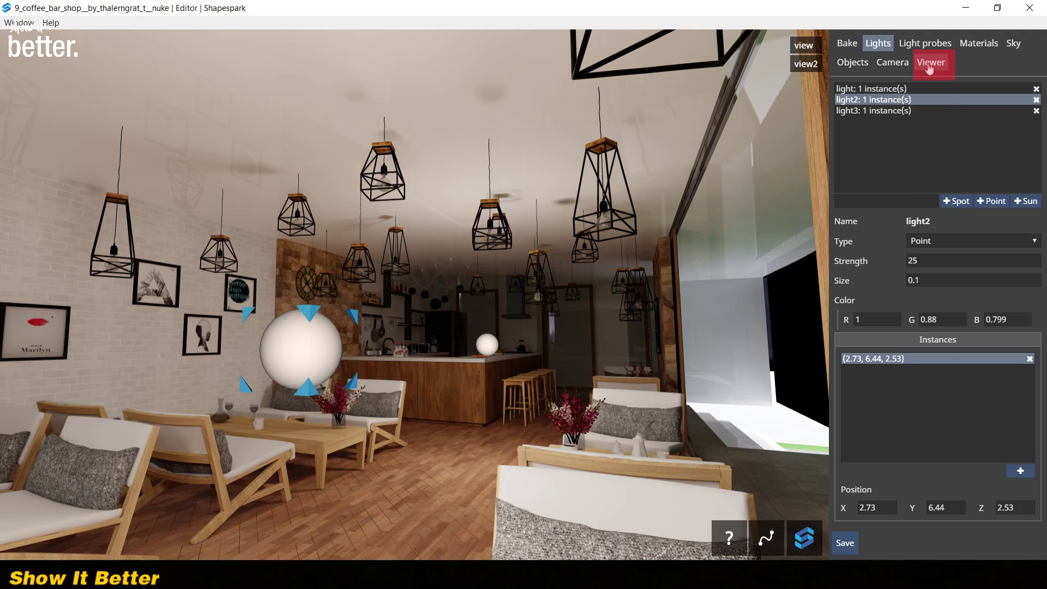
pyautogui.click(931, 62)
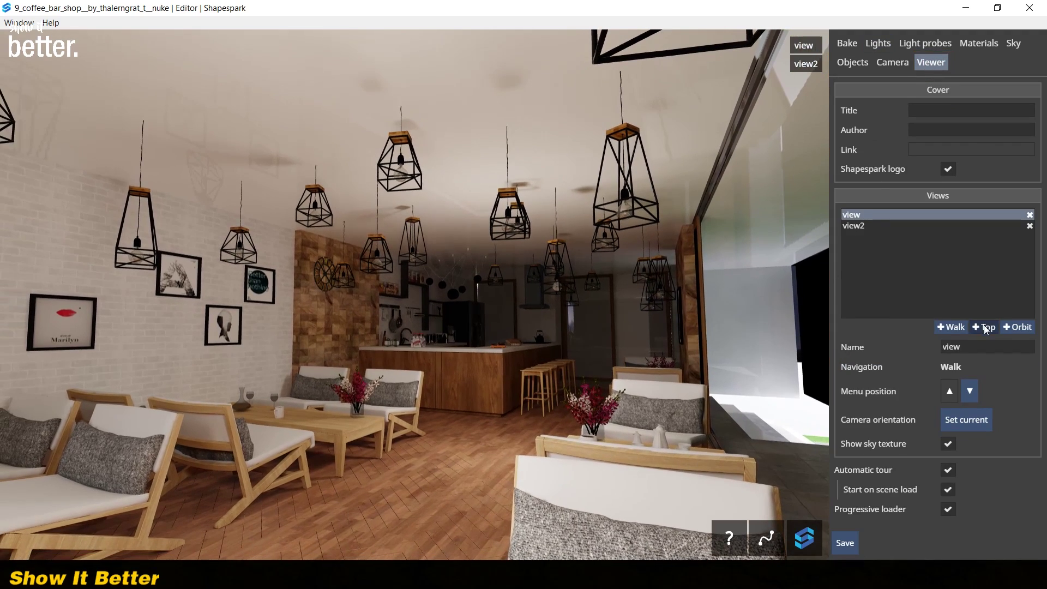
pyautogui.click(983, 326)
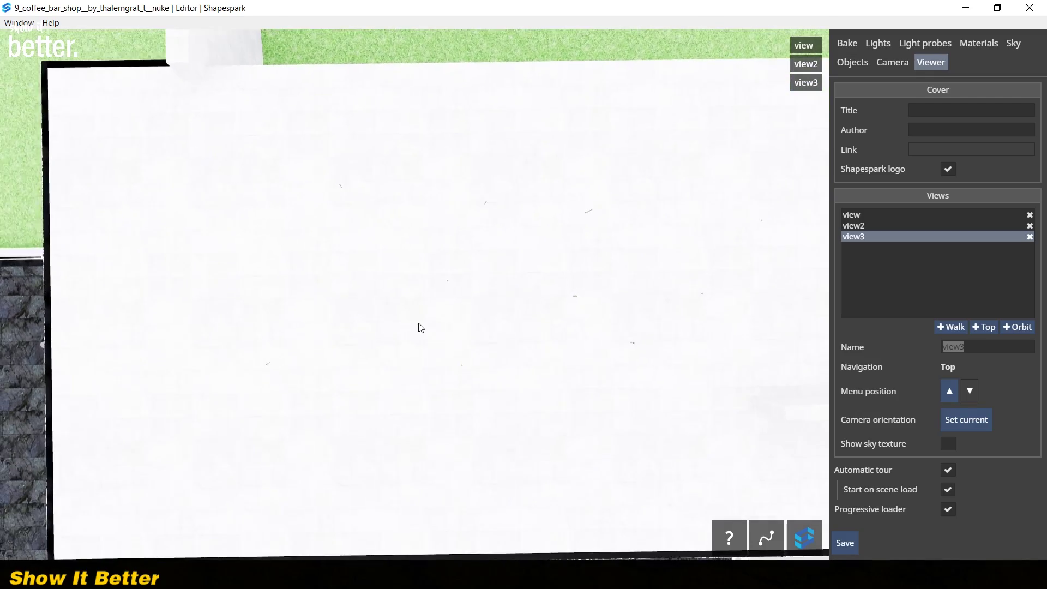
# Hide the {CON01}Group#1 ceiling object in view3 as well as view2.
pyautogui.click(849, 63)
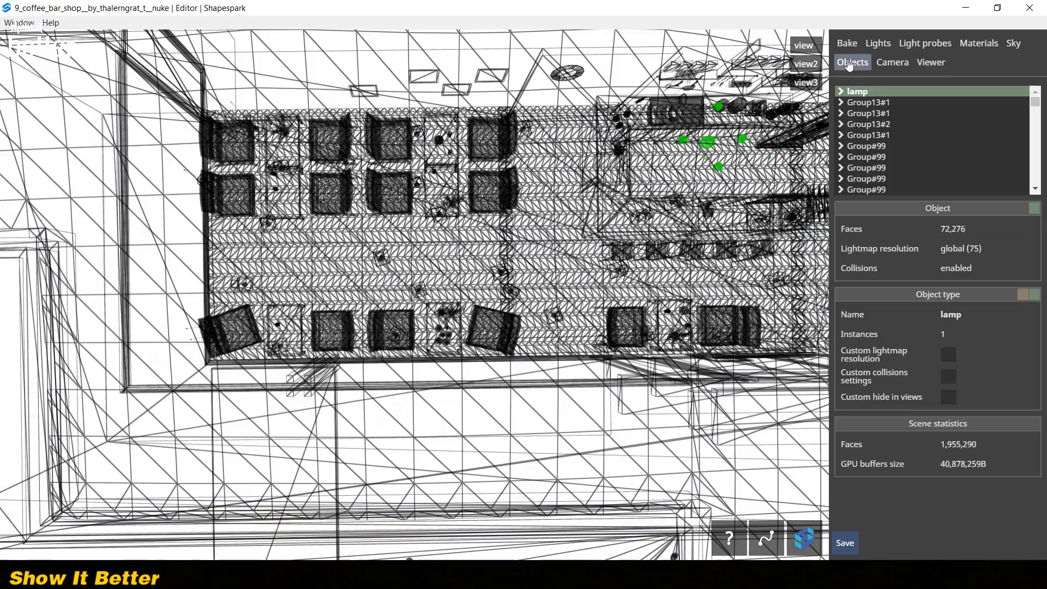
pyautogui.click(641, 219)
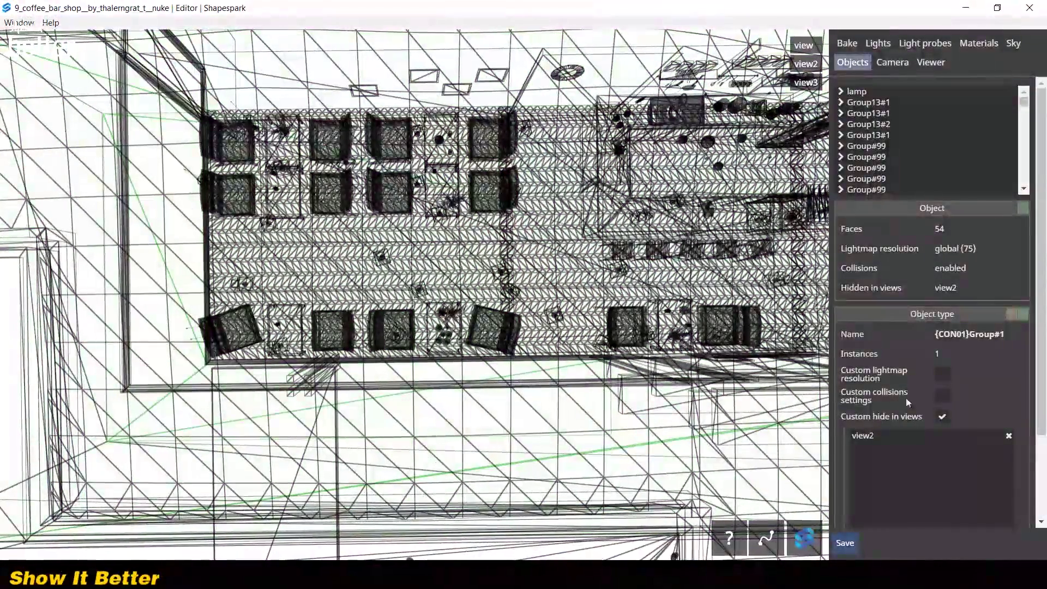
pyautogui.scroll(-2, 921, 453)
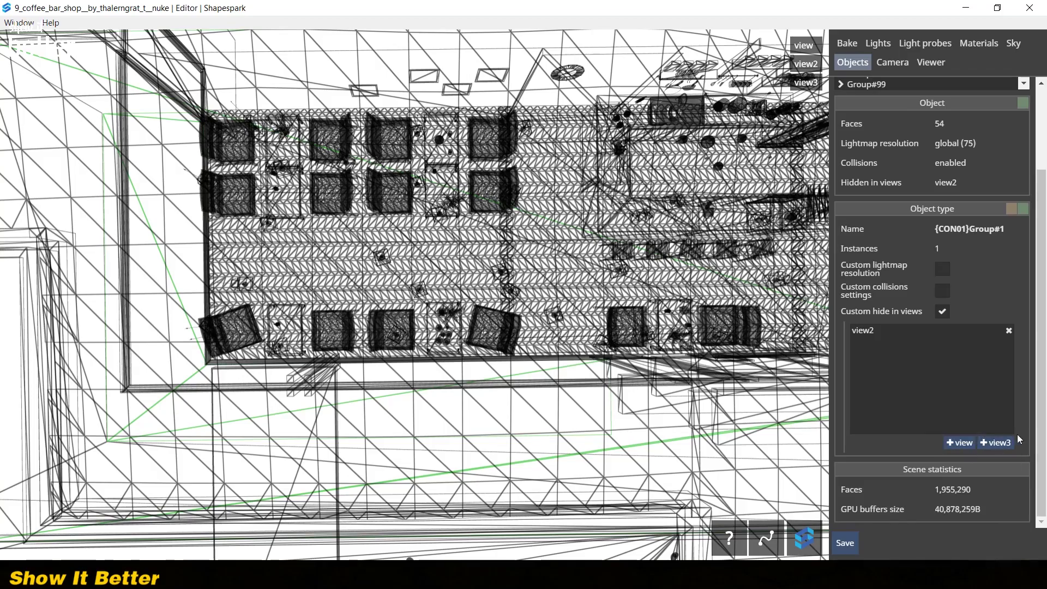
pyautogui.click(996, 442)
# Return to the bake settings and bring up the saved views to check the top view.
pyautogui.click(847, 43)
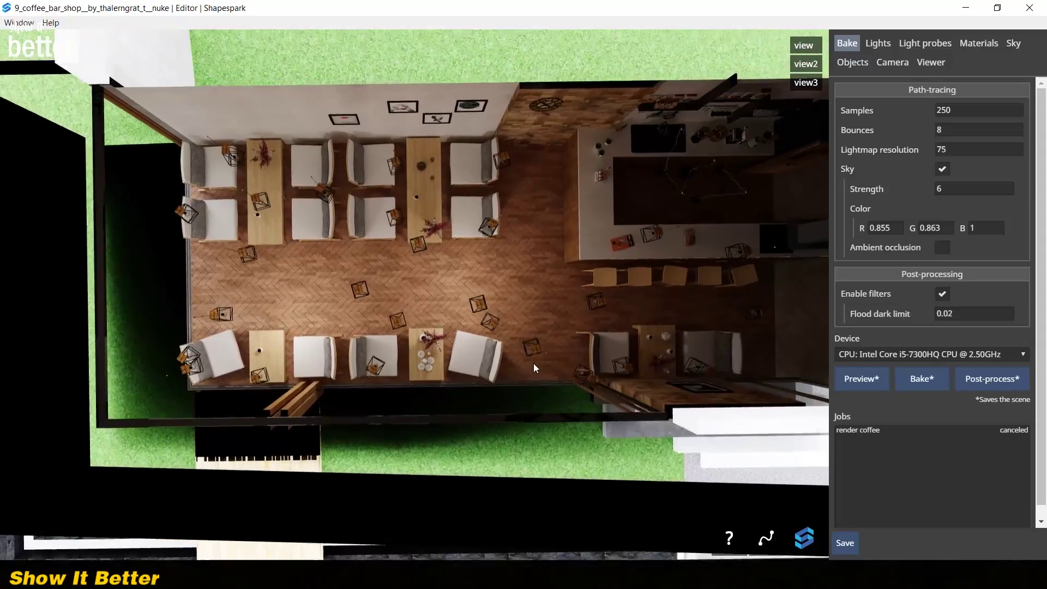
pyautogui.scroll(6, 373, 319)
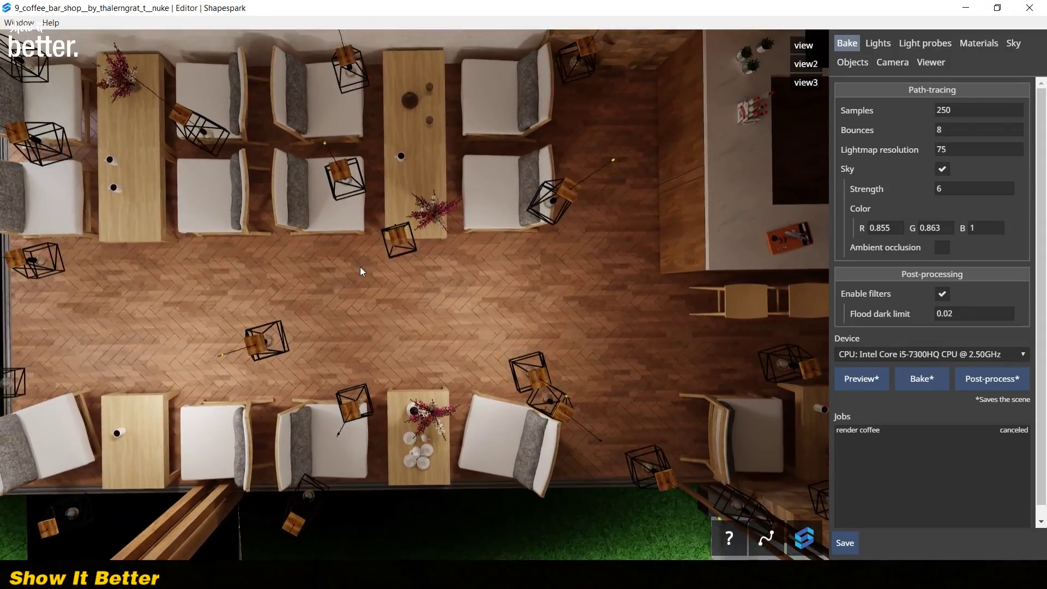
pyautogui.scroll(5, 360, 271)
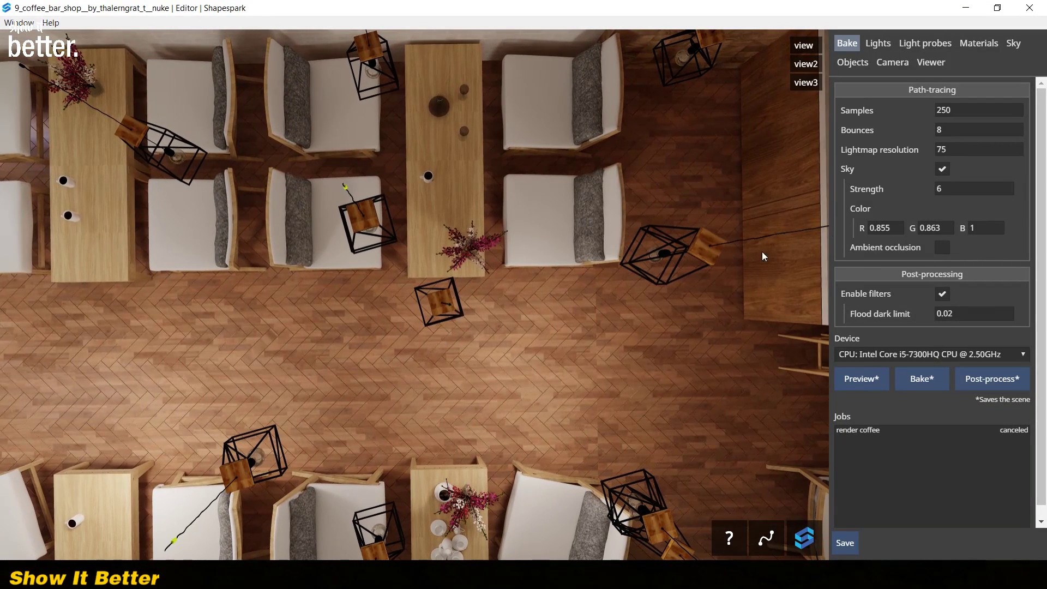
pyautogui.click(931, 62)
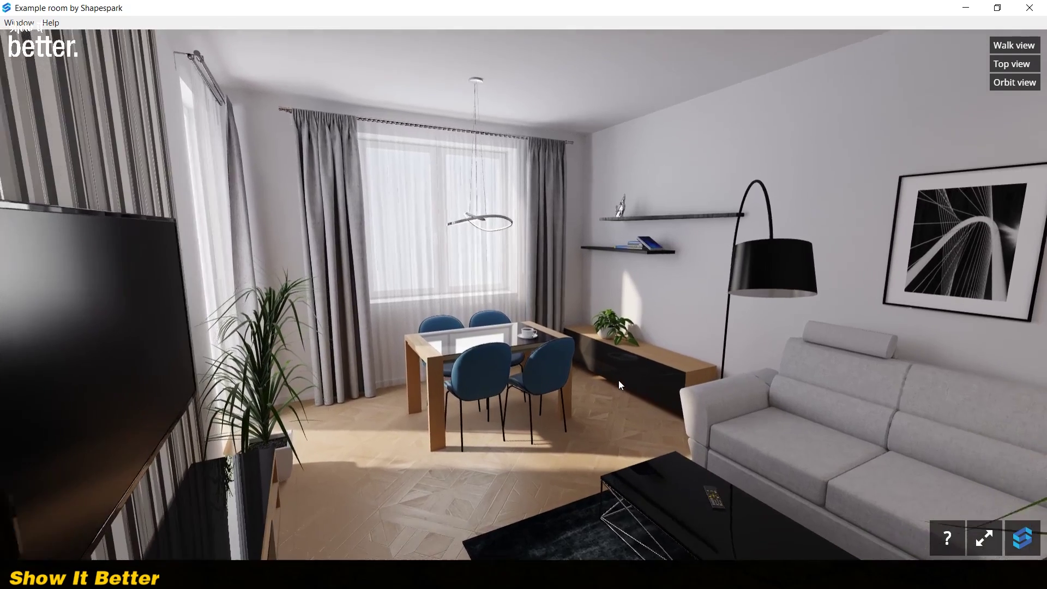
# Look around the living room in the Example room by Shapespark scene.
pyautogui.moveTo(618, 380); pyautogui.dragTo(457, 348)
pyautogui.click(1008, 86)
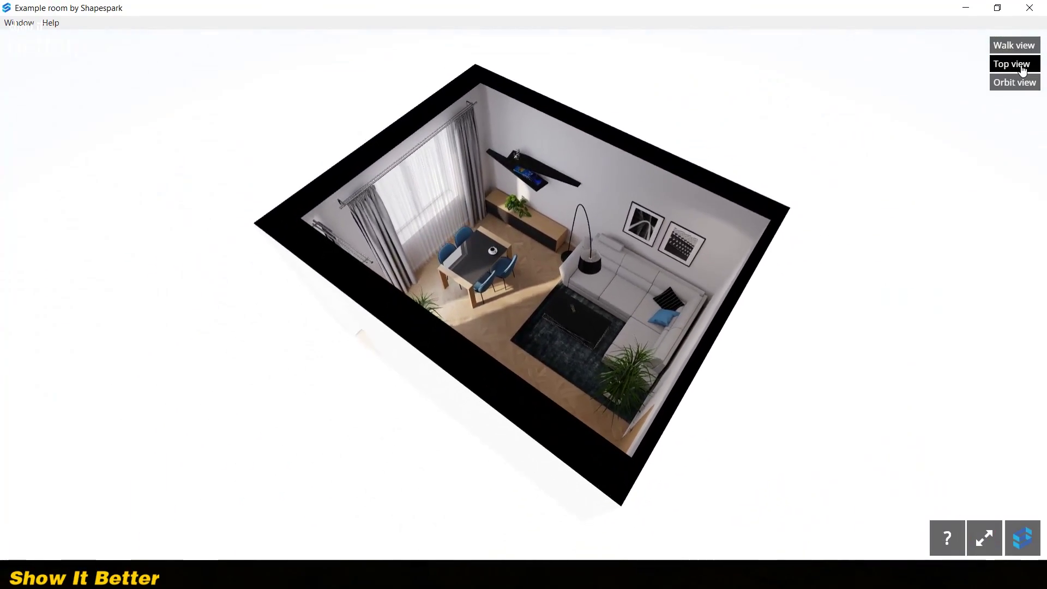
pyautogui.click(1014, 65)
pyautogui.moveTo(566, 334); pyautogui.dragTo(577, 372)
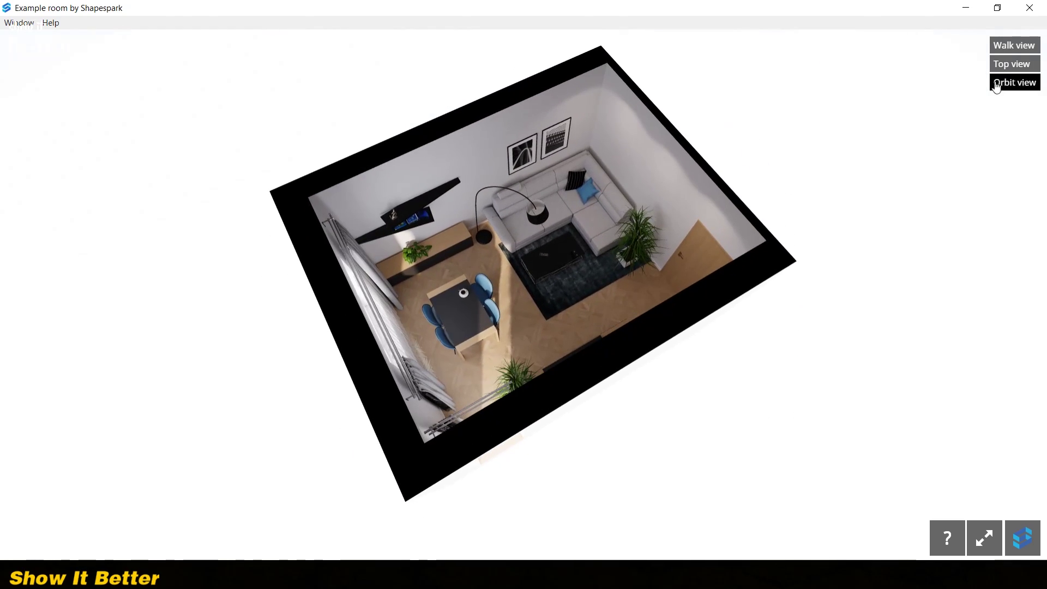
pyautogui.click(1003, 64)
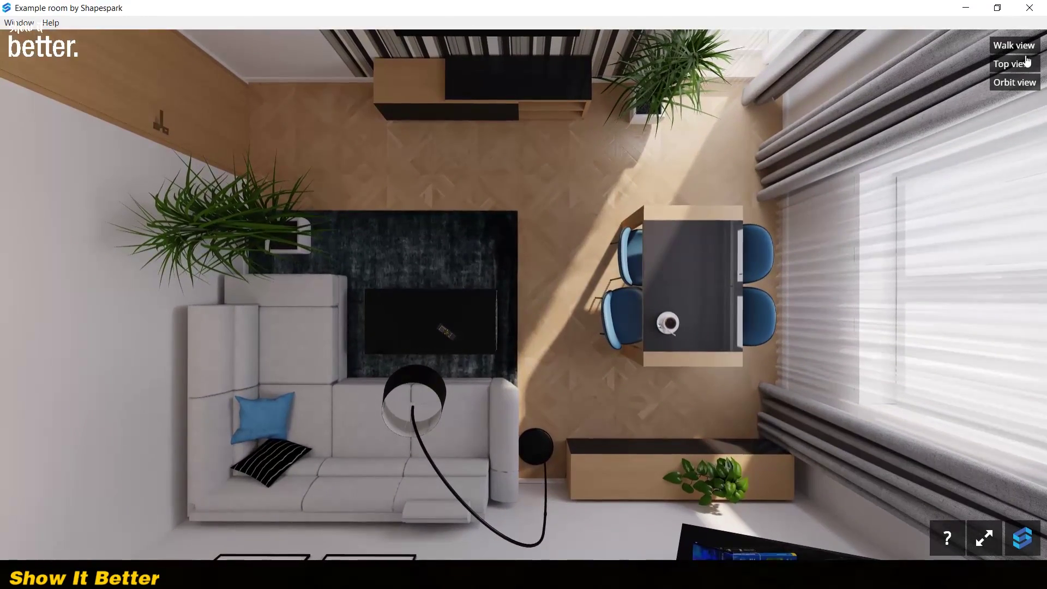
pyautogui.click(1026, 55)
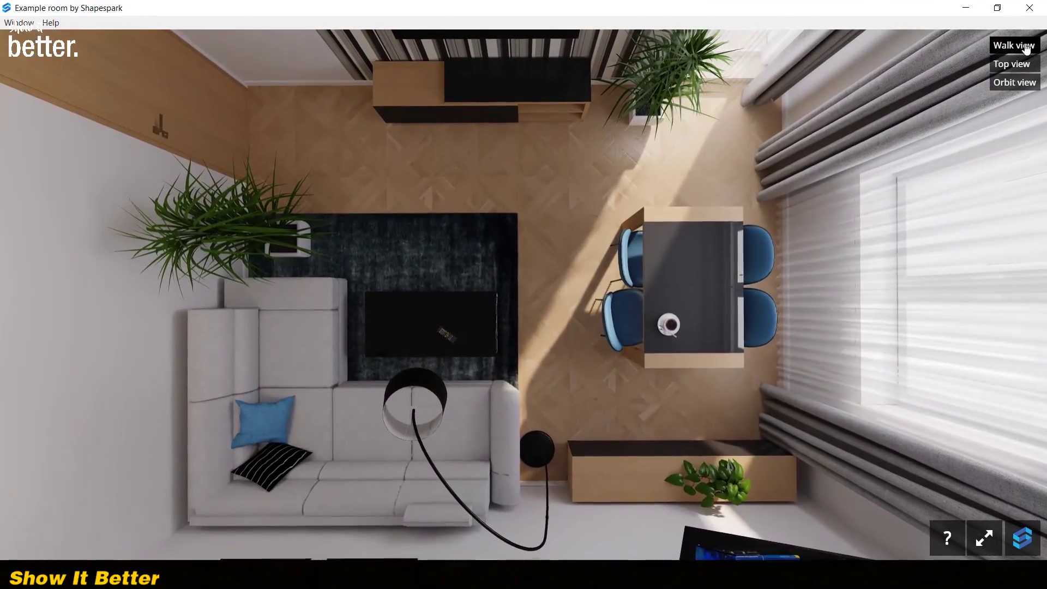